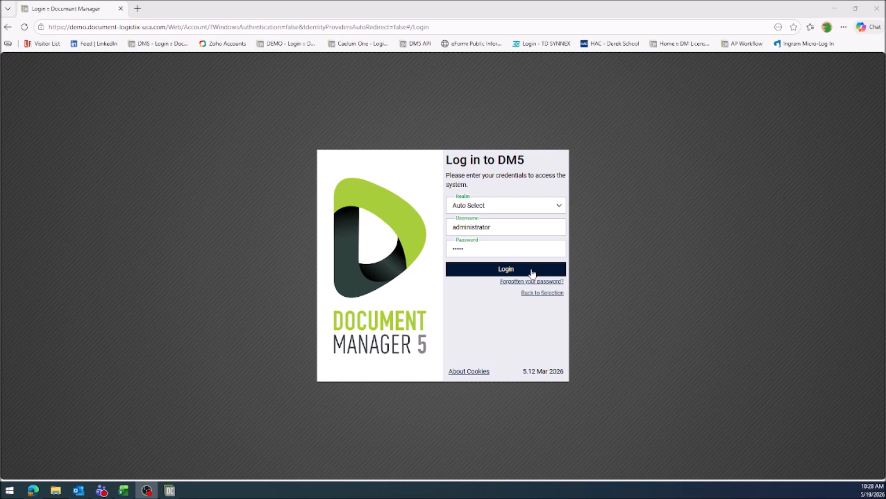
Log in and open the Helicopter Training Charter customer folder in the Quality drawer.
left_click(532, 272)
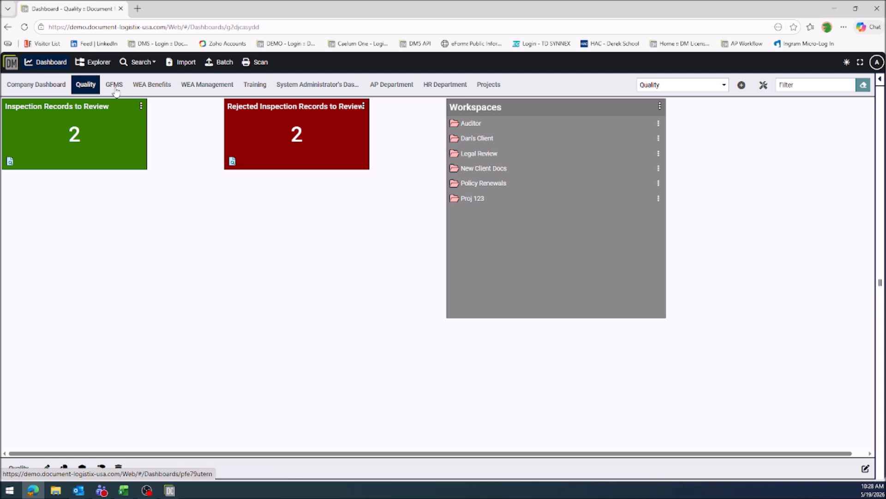
left_click(97, 65)
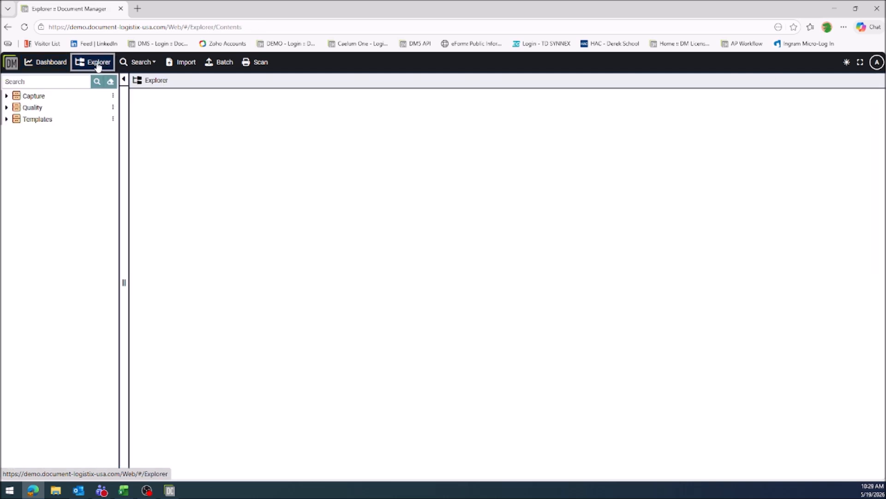
left_click(48, 112)
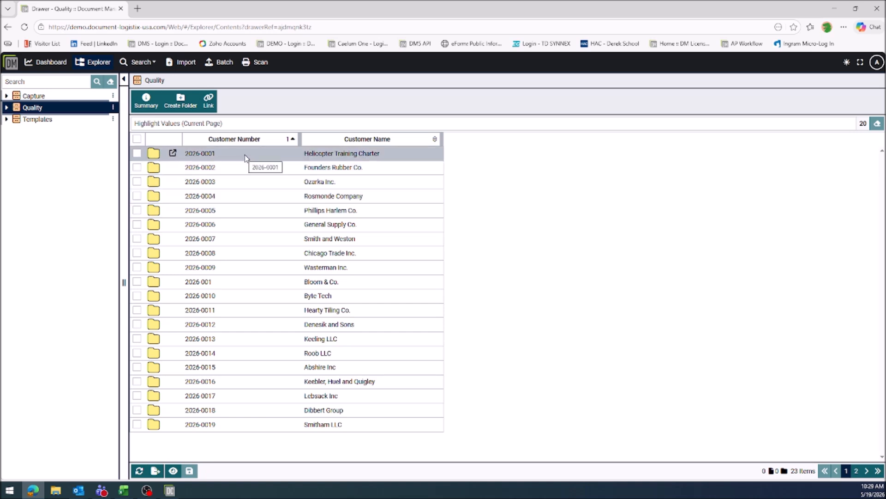
double_click(356, 156)
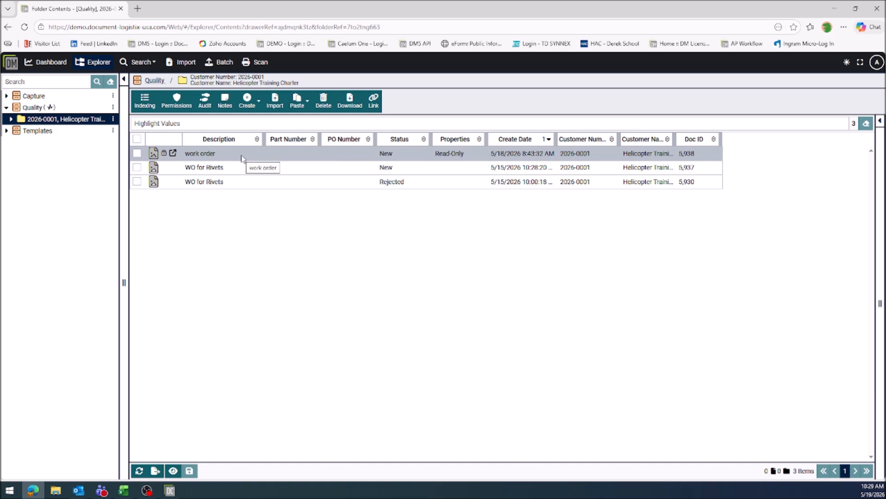
Examine the index fields of the WO for Rivets document with New status, including the Status and Retention Policy options, without saving.
left_click(236, 173)
left_click(165, 102)
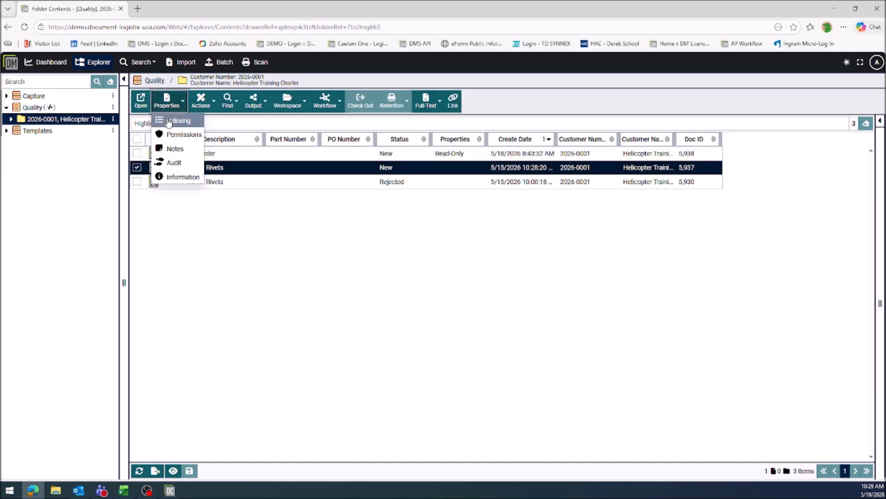
left_click(170, 123)
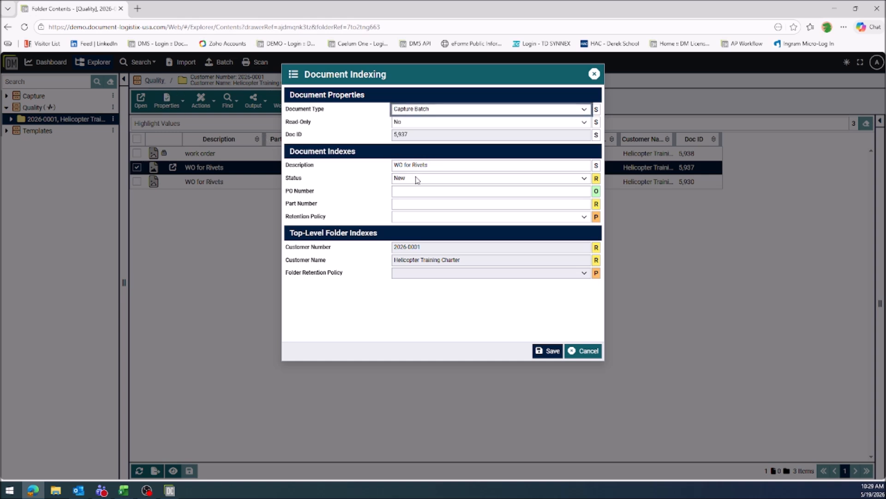
left_click(418, 179)
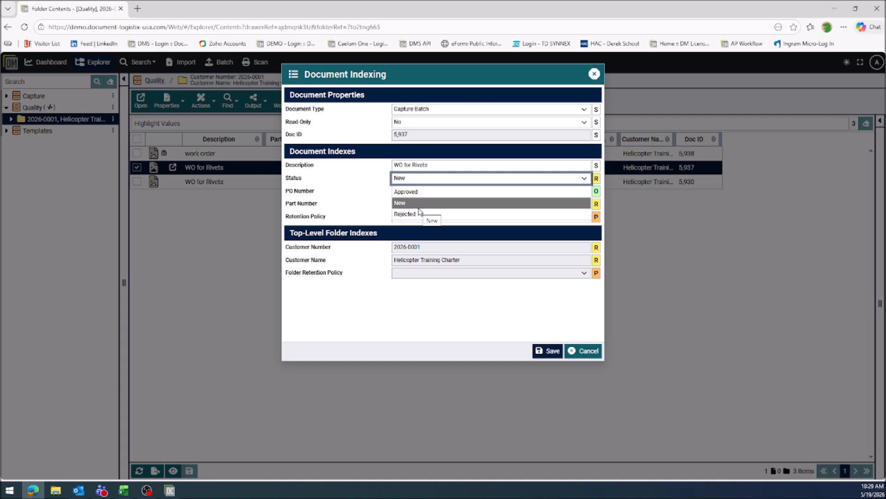
left_click(360, 201)
left_click(424, 190)
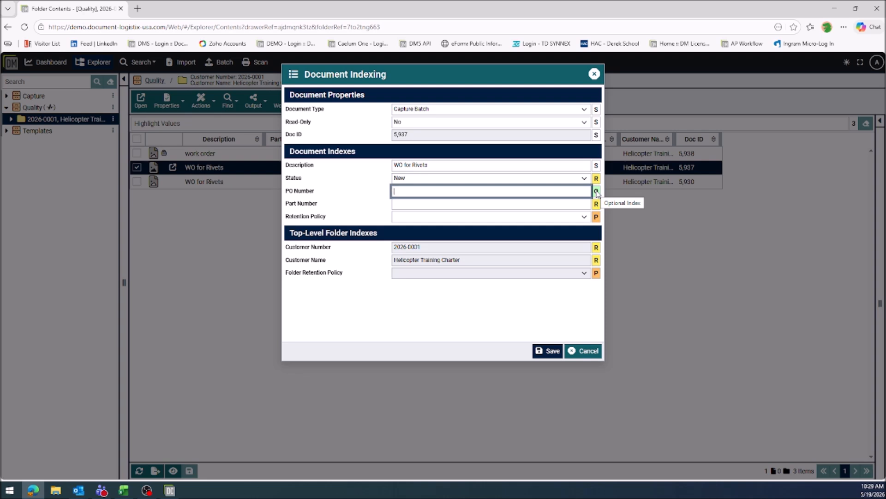
left_click(494, 203)
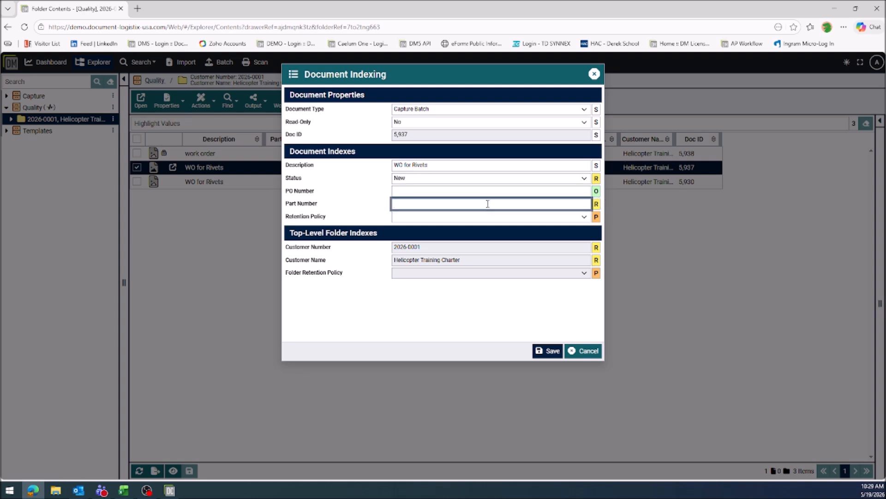
left_click(460, 219)
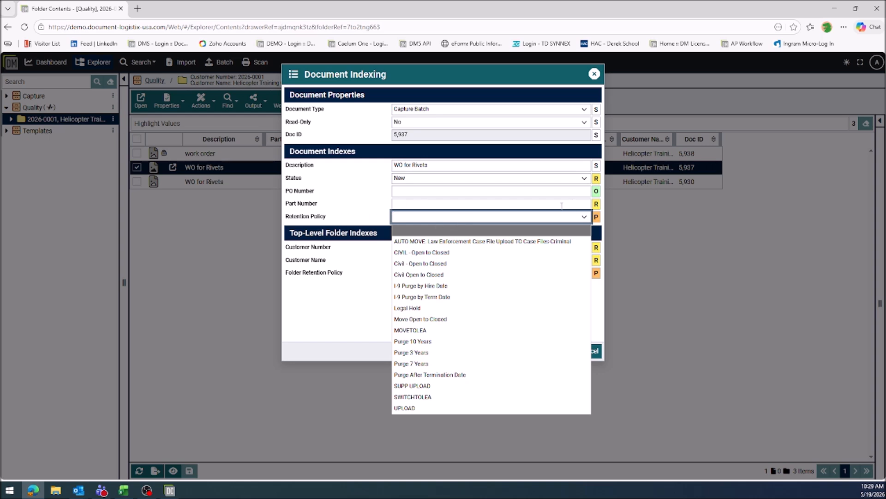
left_click(345, 288)
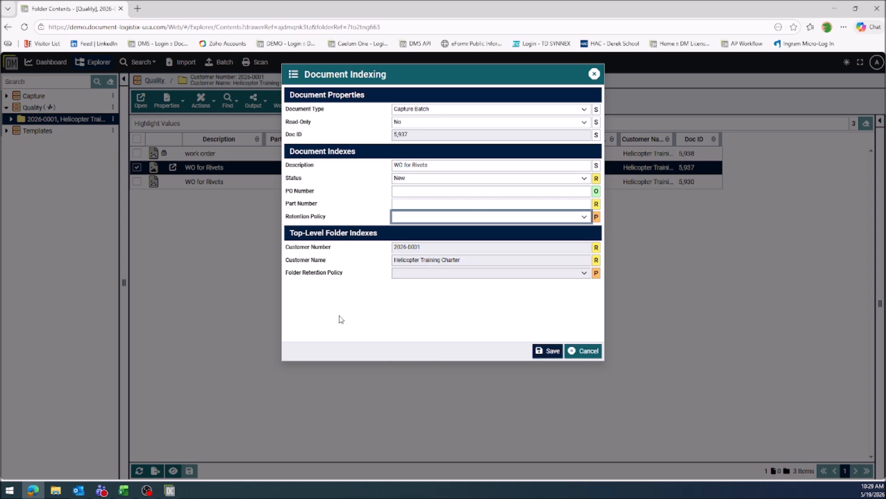
left_click(589, 352)
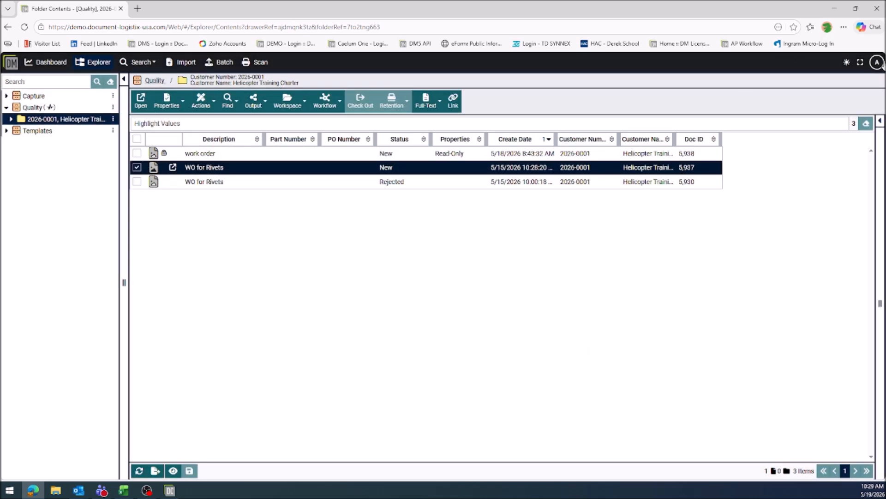
Log out of the administrator account and confirm the logout.
left_click(876, 62)
left_click(826, 231)
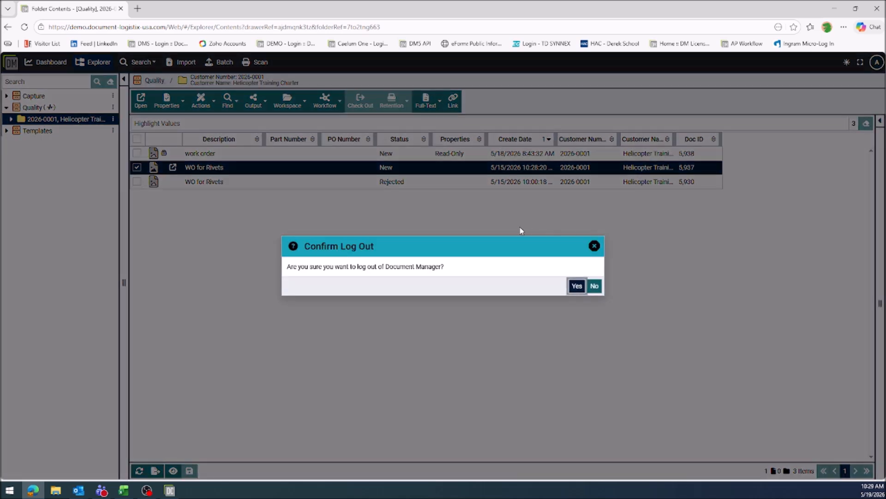
left_click(576, 285)
Log in to the Scanner Tech 1 account with its username and password.
left_click(520, 209)
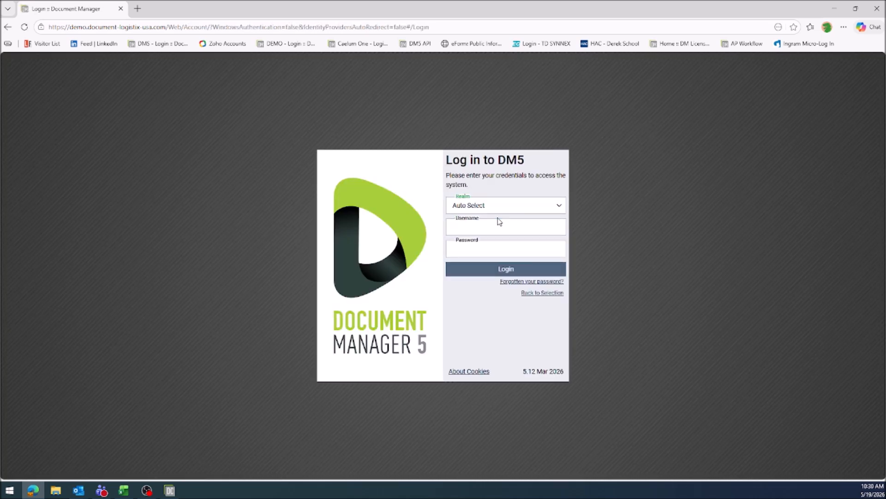
left_click(548, 226)
type("Scanner Tech 1")
key("Tab")
type("•••")
key("Return")
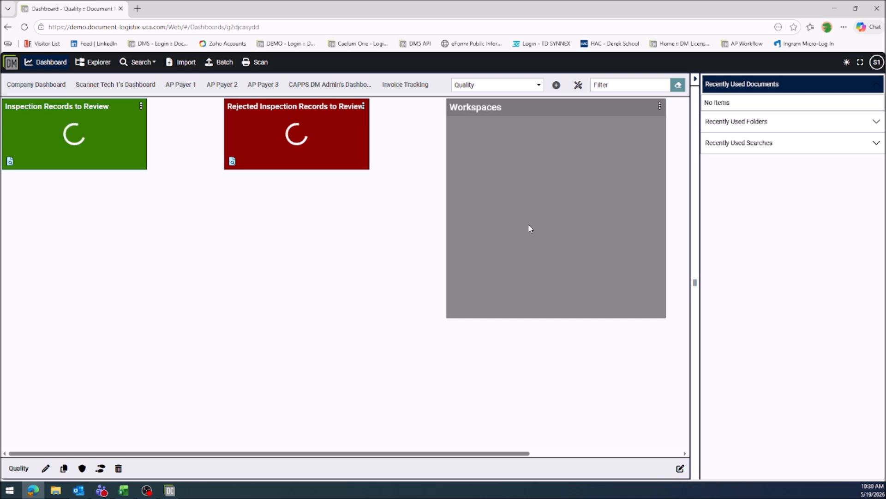
Launch the DLX Scanning application and enlarge its window over the dashboard.
left_click(255, 62)
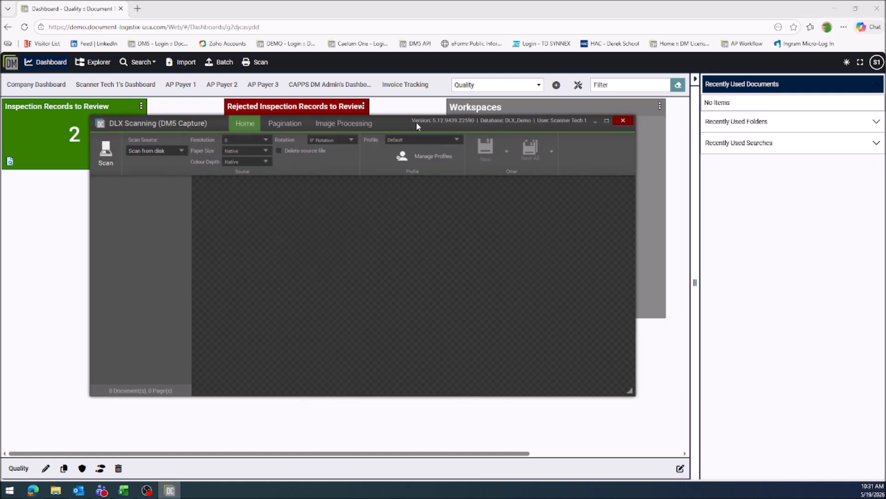
left_click_drag(417, 122, 419, 36)
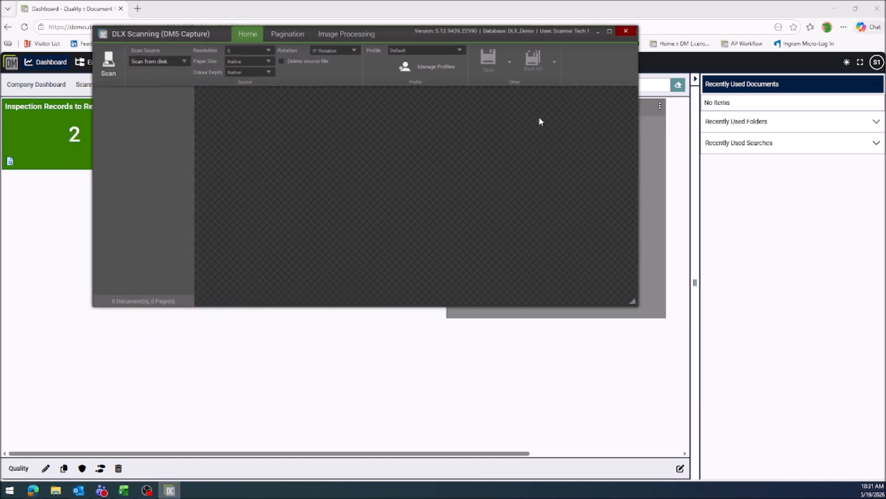
left_click_drag(634, 303, 700, 452)
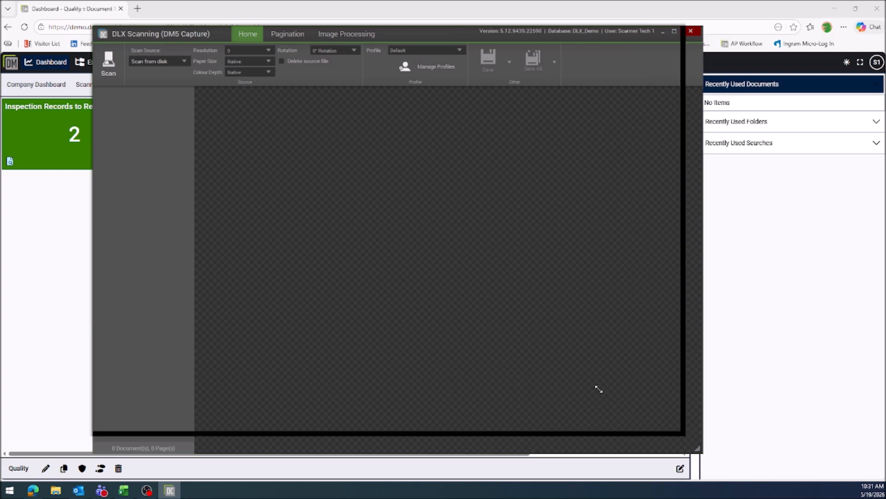
Scan the Inspection Report PDF from the desktop and save it to the import page.
left_click(108, 65)
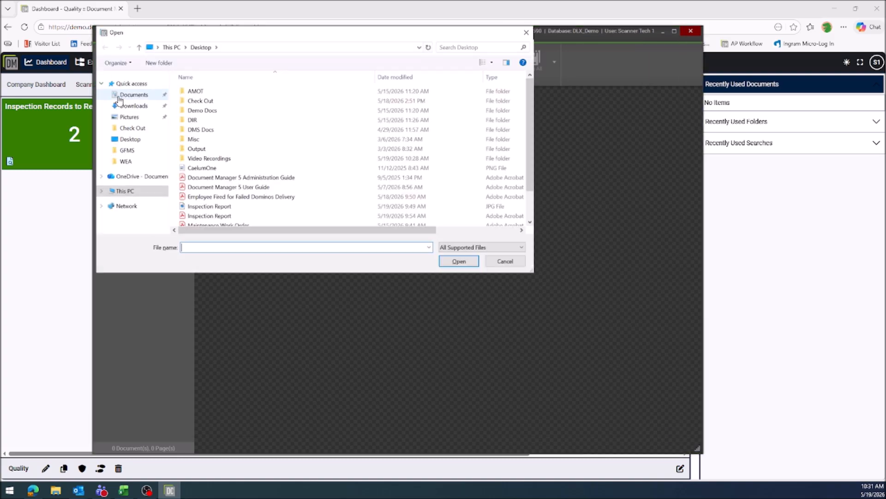
left_click(227, 216)
left_click(453, 261)
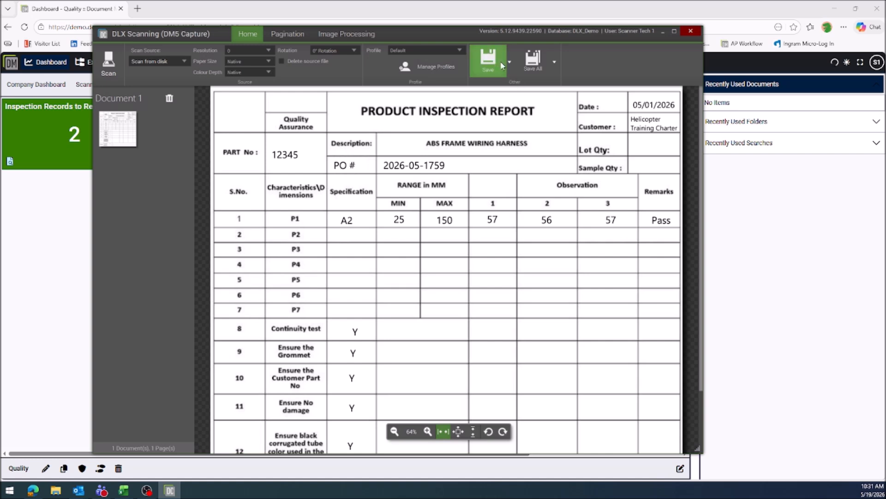
left_click(488, 60)
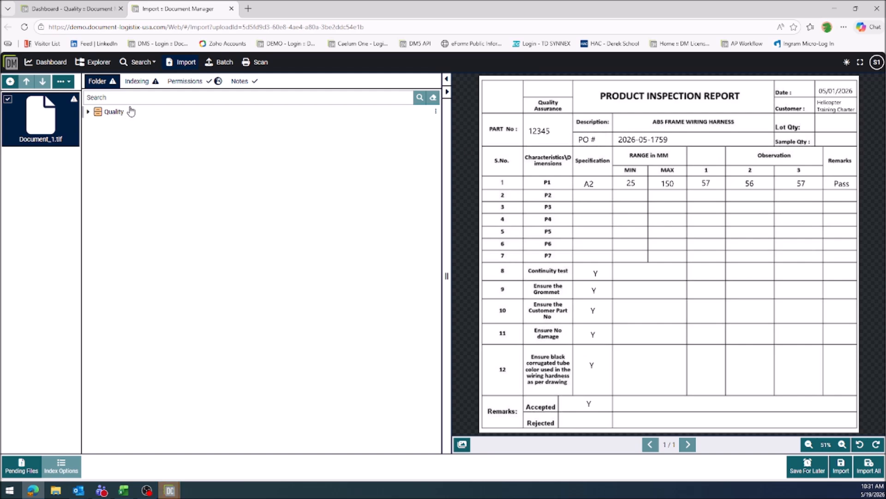
Search the Quality drawer for "helicopter" and select the Helicopter Training Charter folder as the import destination.
left_click(114, 112)
left_click(132, 97)
type("Helicopter")
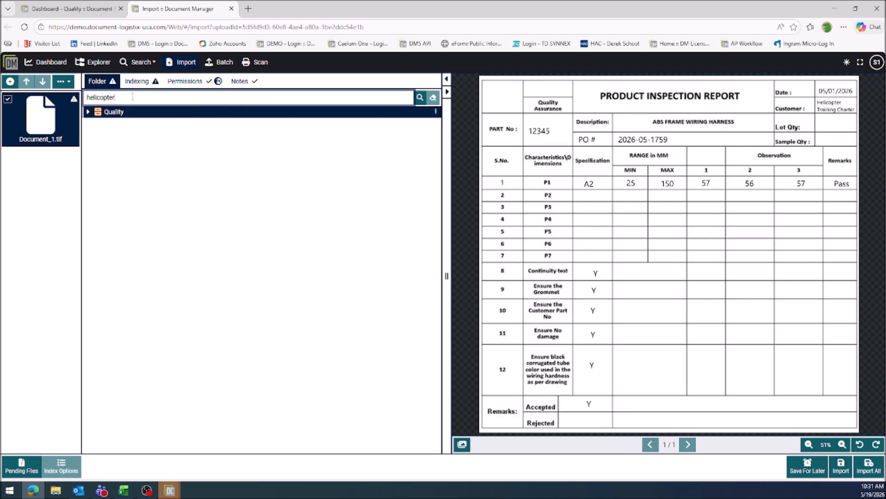
key("Return")
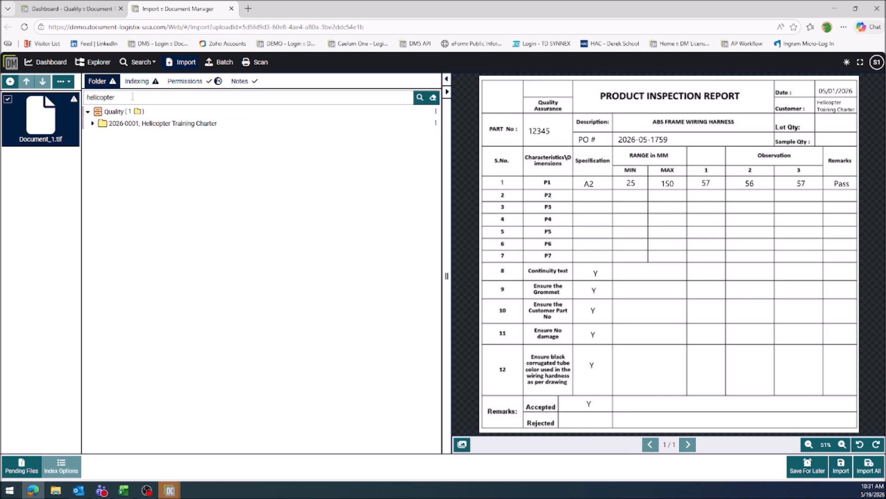
left_click(143, 125)
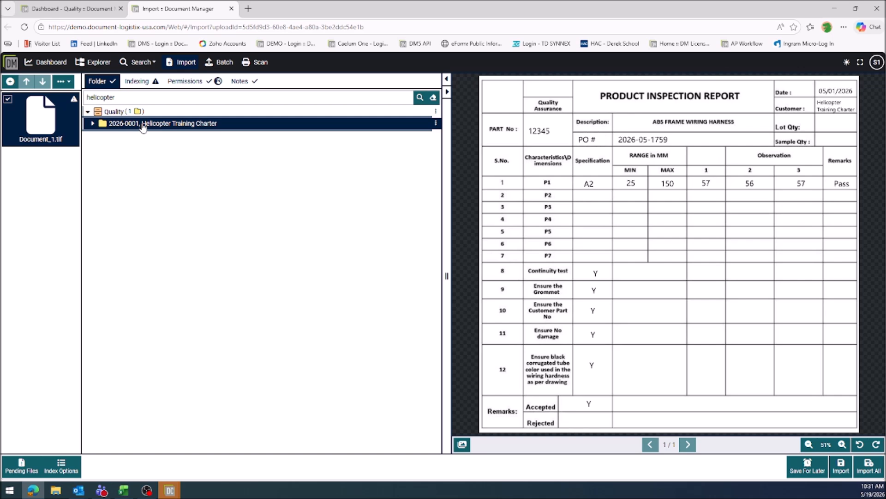
Clear the folder search and examine the Quality drawer's options, keeping the Helicopter Training Charter folder selected.
left_click(435, 112)
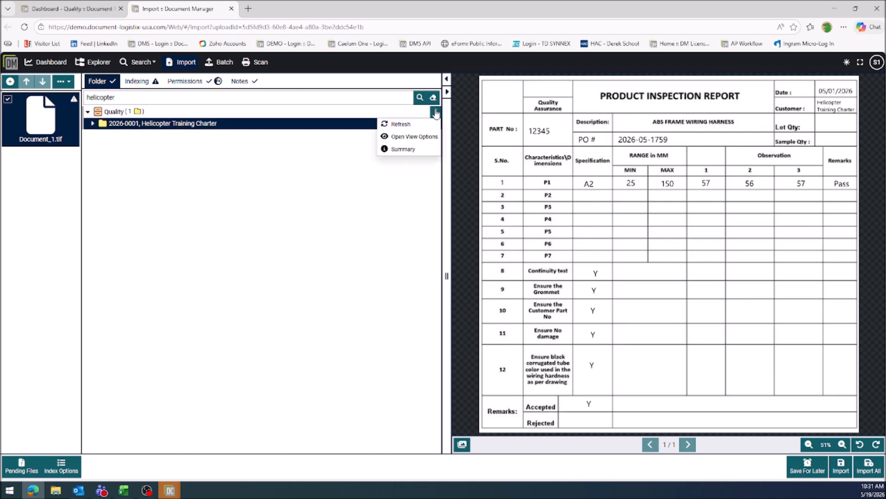
left_click(433, 98)
left_click(436, 112)
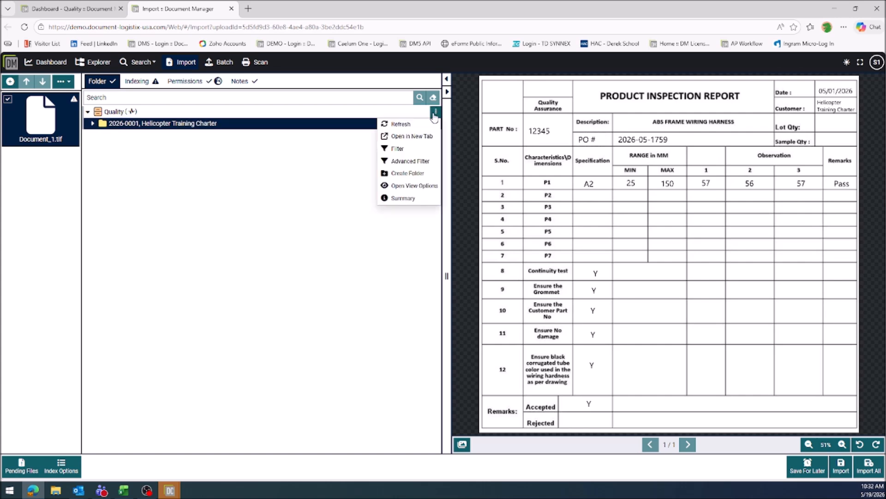
left_click(215, 123)
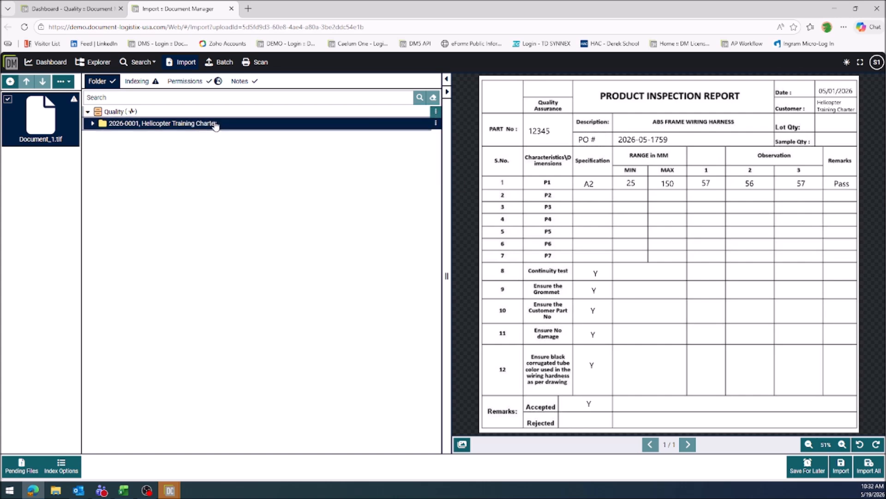
Set the scanned document's Description index to "Inspection Report".
left_click(144, 80)
left_click(235, 155)
double_click(235, 155)
type("Inspection Report")
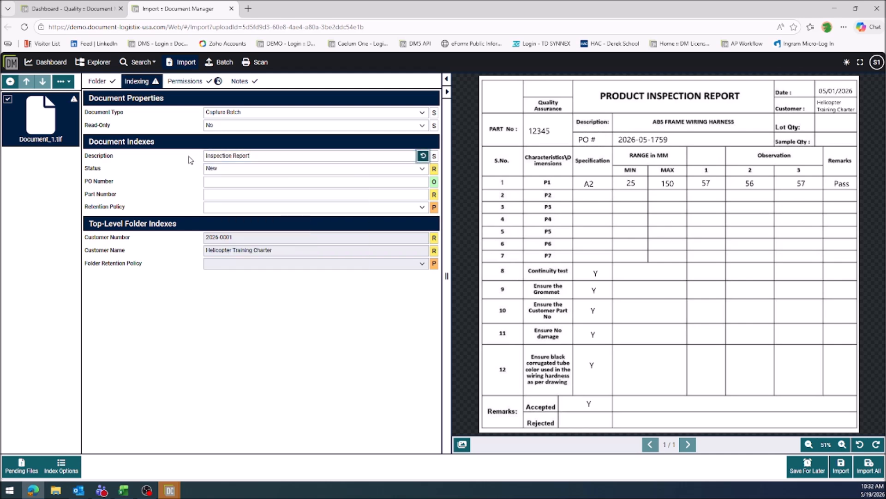
key("Tab")
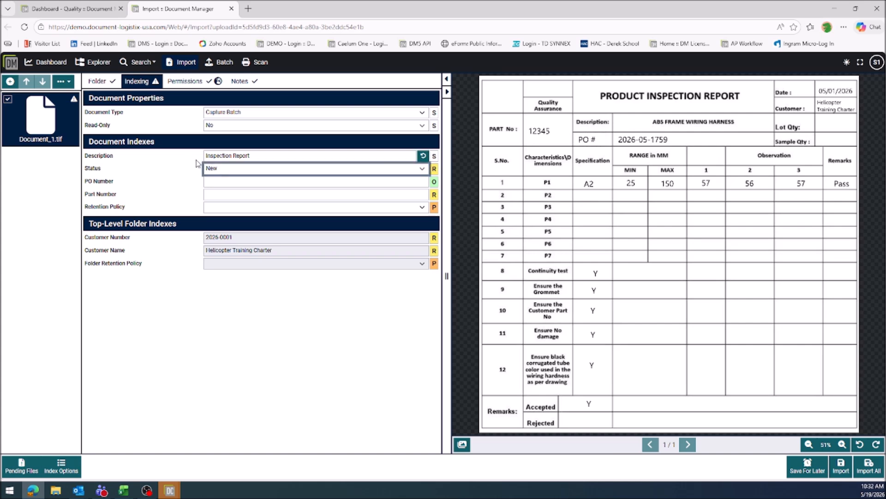
Fill in the PO number, set the Part Number to 12345, and import the document.
left_click(229, 182)
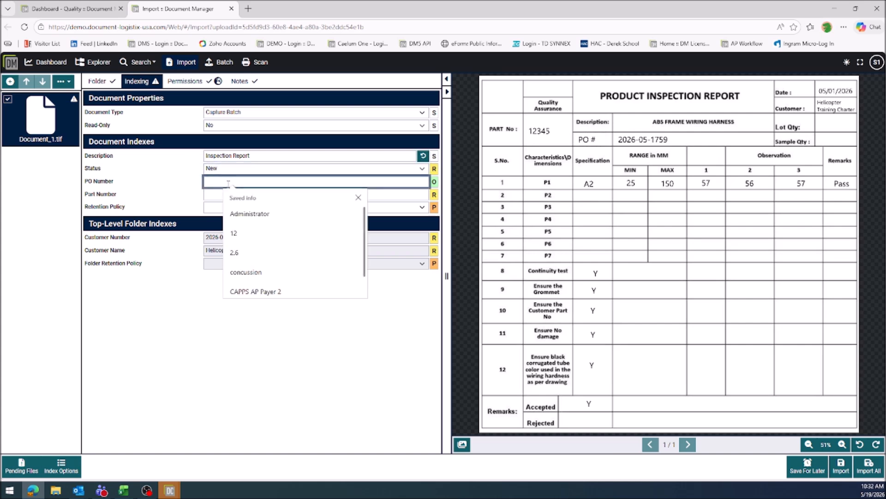
type("2026-")
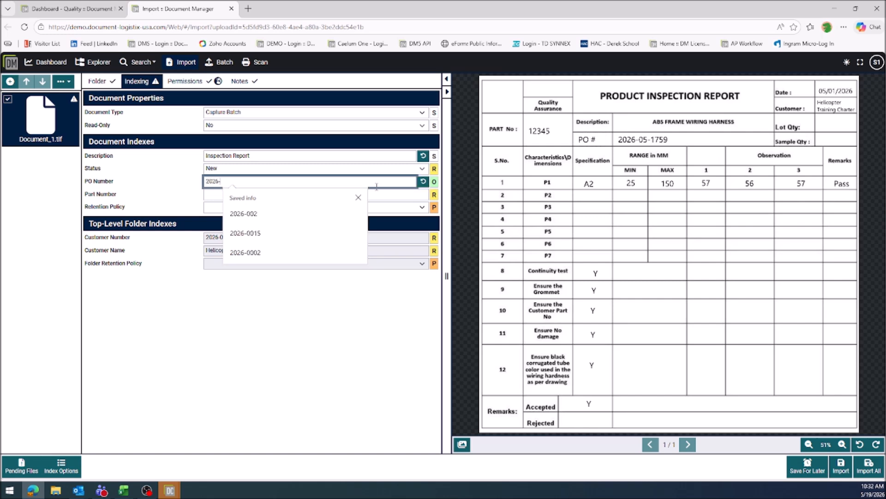
type("05-17")
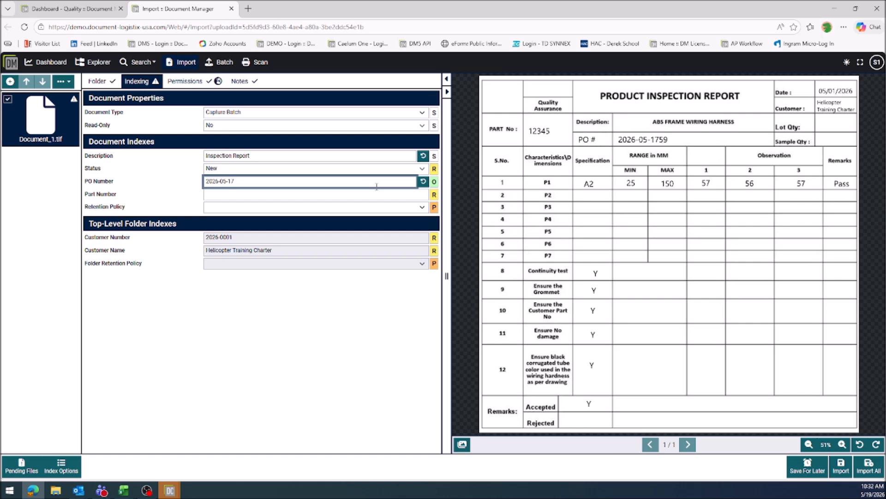
key("Tab")
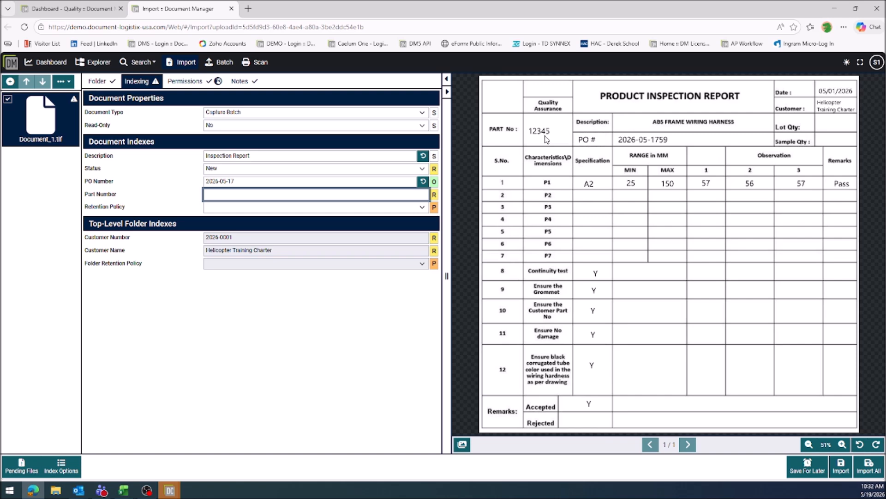
type("12345")
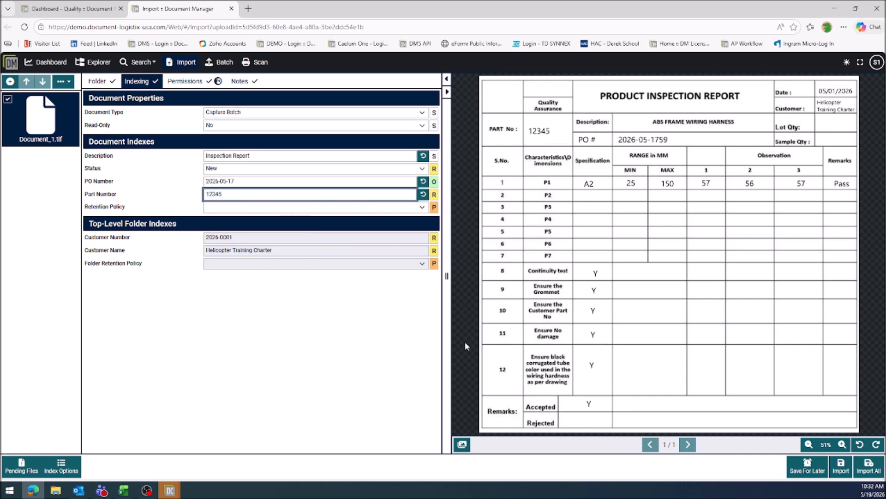
left_click(841, 470)
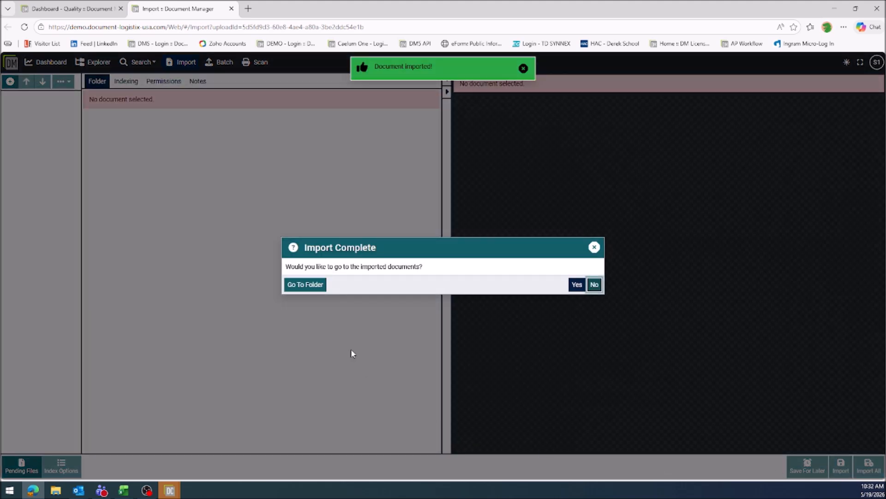
Go to the imported inspection report, find its parent folder, and select the Inspection Report there.
left_click(577, 284)
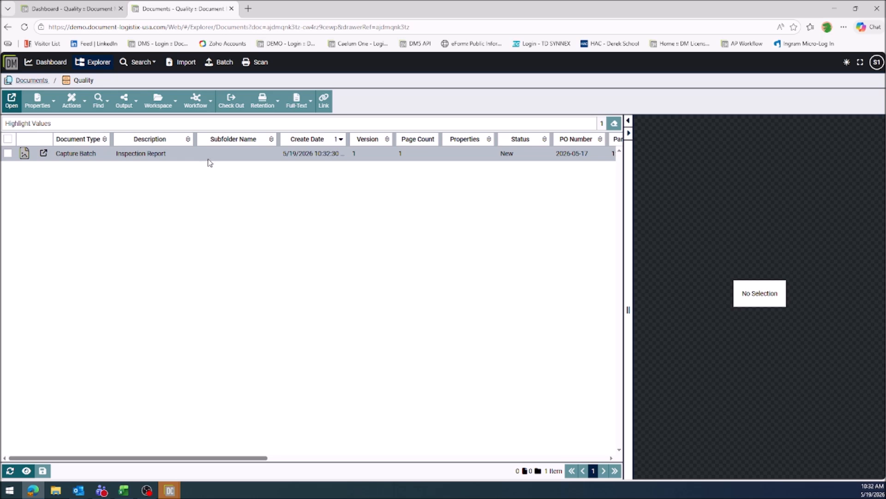
left_click(209, 157)
left_click(99, 99)
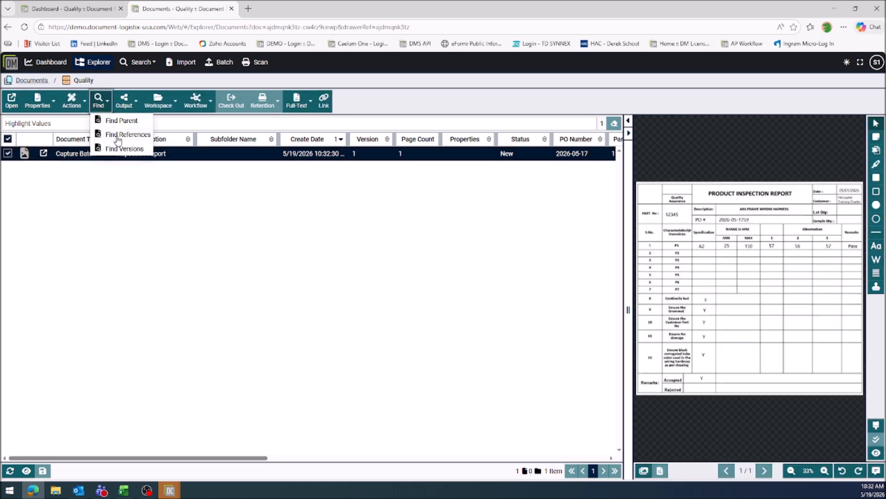
left_click(122, 120)
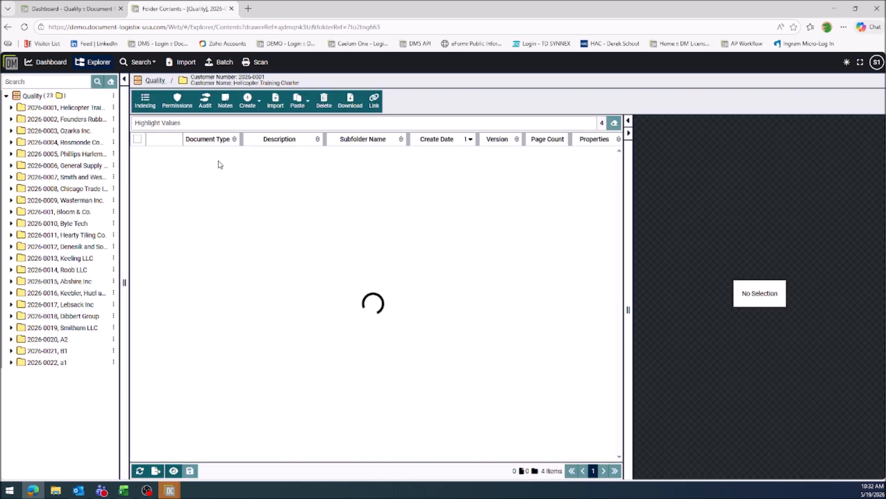
left_click(274, 159)
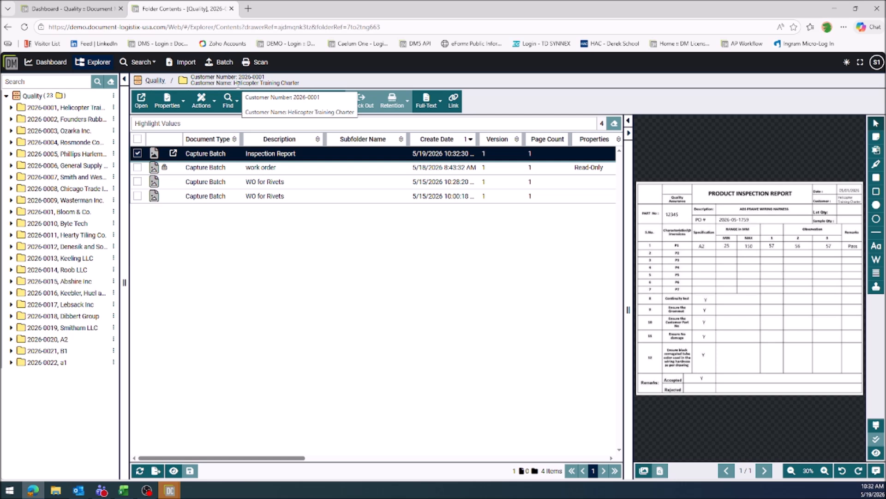
Log out of the scanner account and log in as administrator with the account password.
left_click(876, 63)
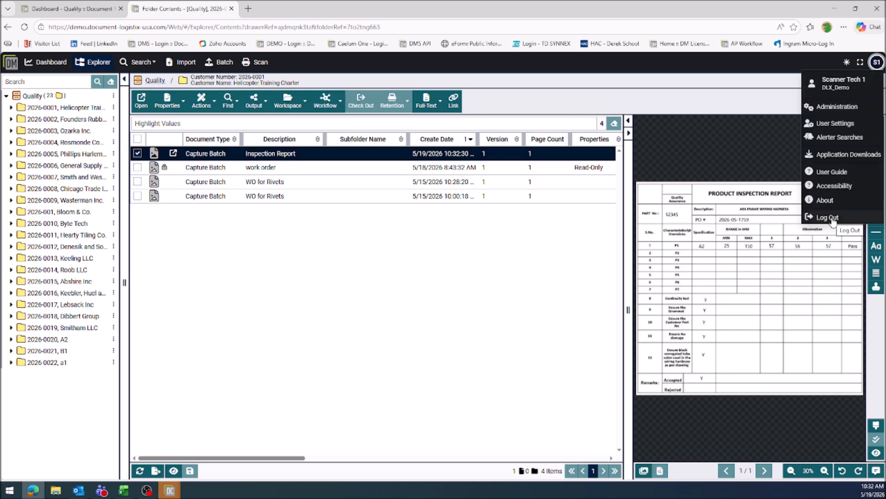
left_click(833, 220)
left_click(573, 286)
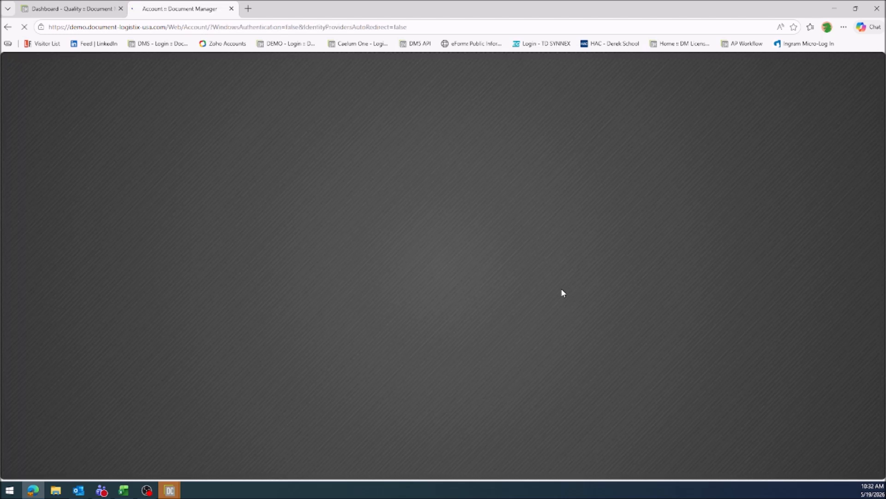
left_click(520, 212)
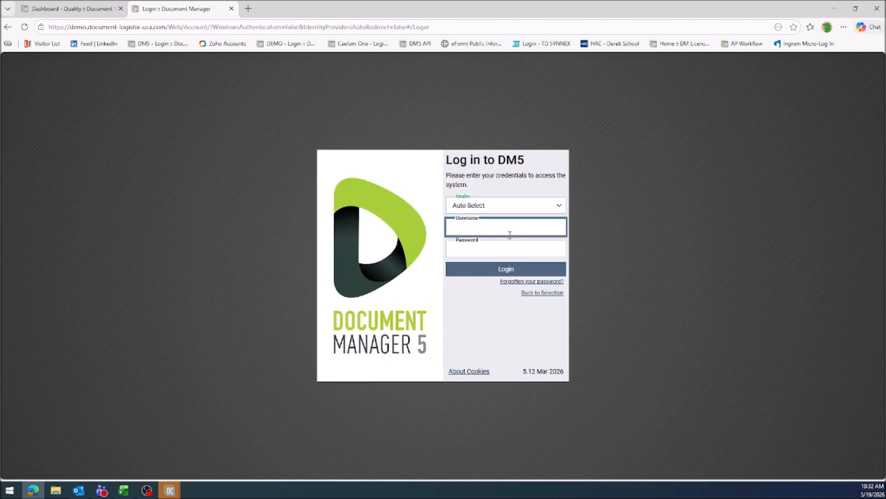
type("administrator")
key("Tab")
type("•••••")
key("Return")
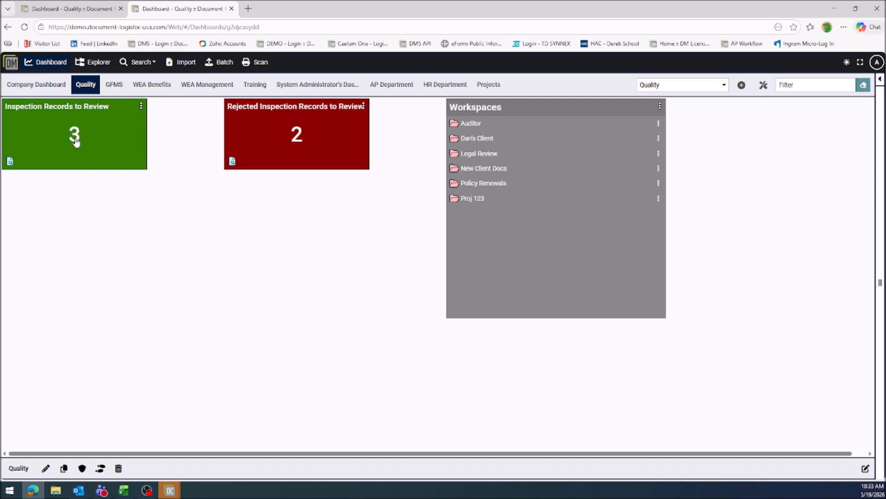
Open the Inspection Report from the Inspection Records to Review list in the document viewer.
left_click(94, 149)
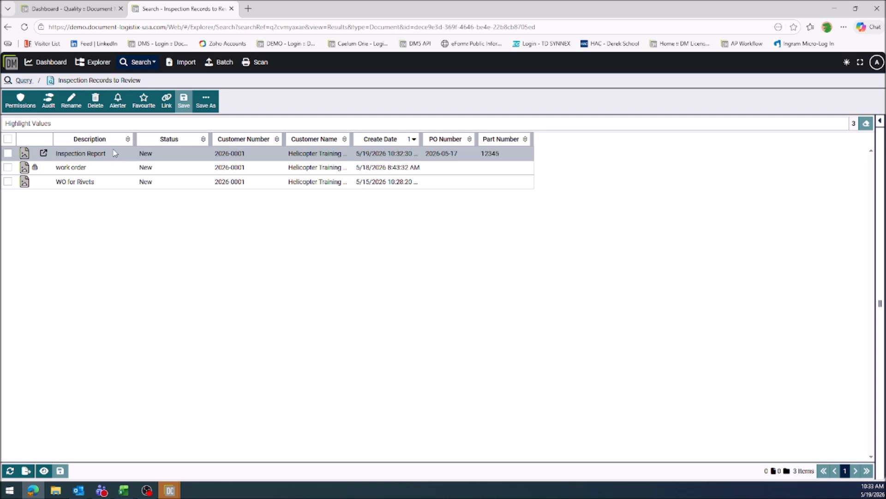
left_click(112, 153)
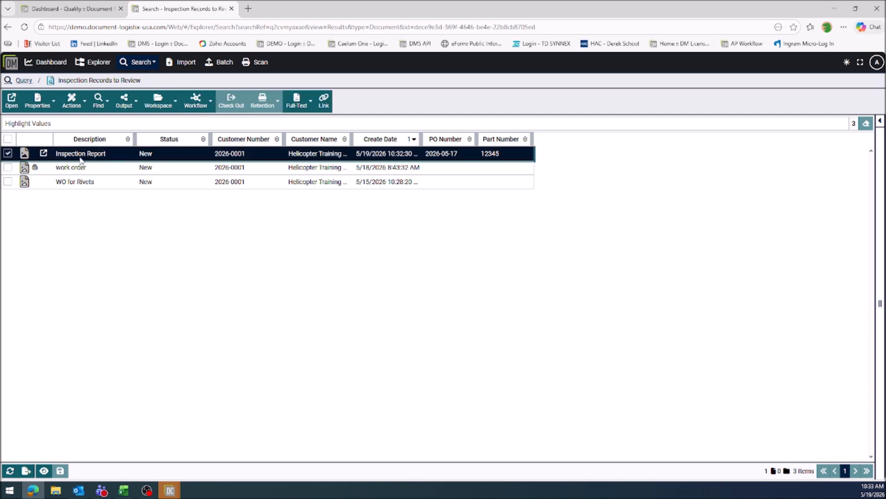
left_click(44, 154)
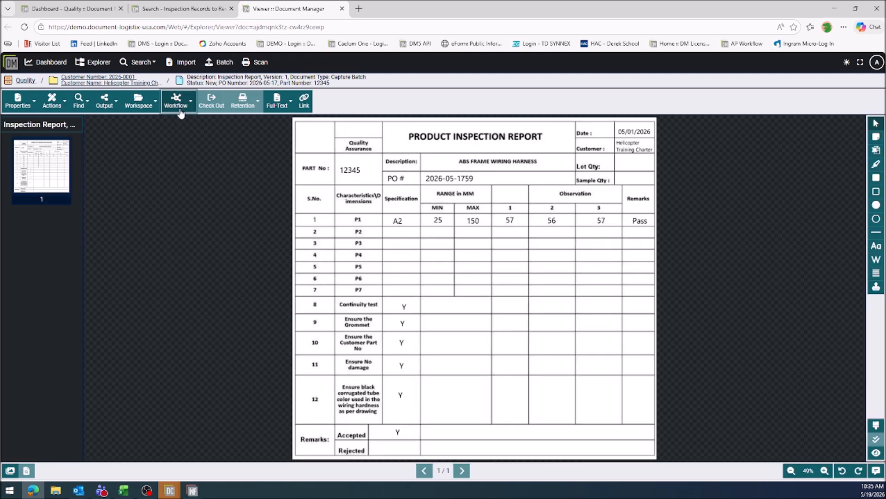
Start the Review workflow on the inspection report and set its Status index to Rejected.
left_click(180, 111)
left_click(186, 122)
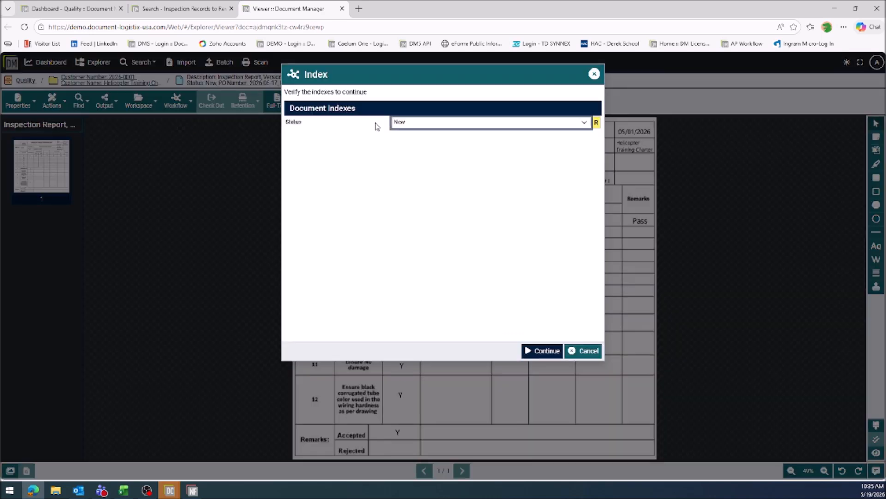
left_click_drag(463, 74, 217, 117)
left_click(229, 166)
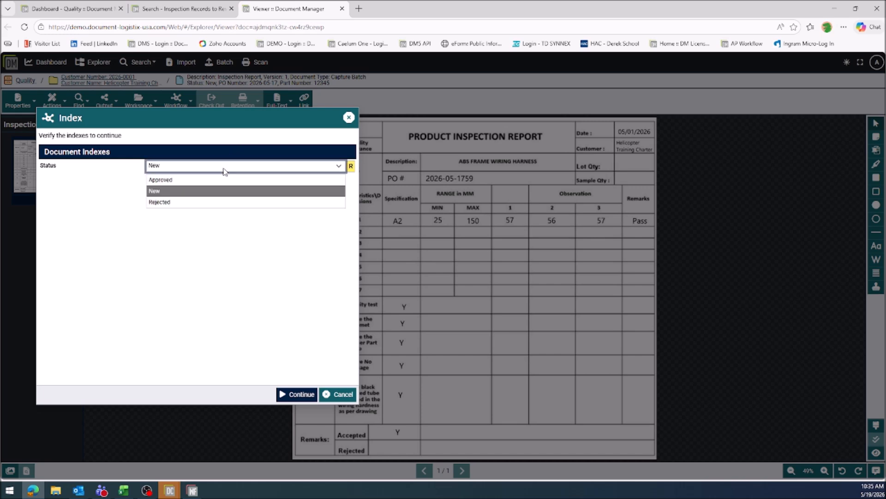
left_click(213, 203)
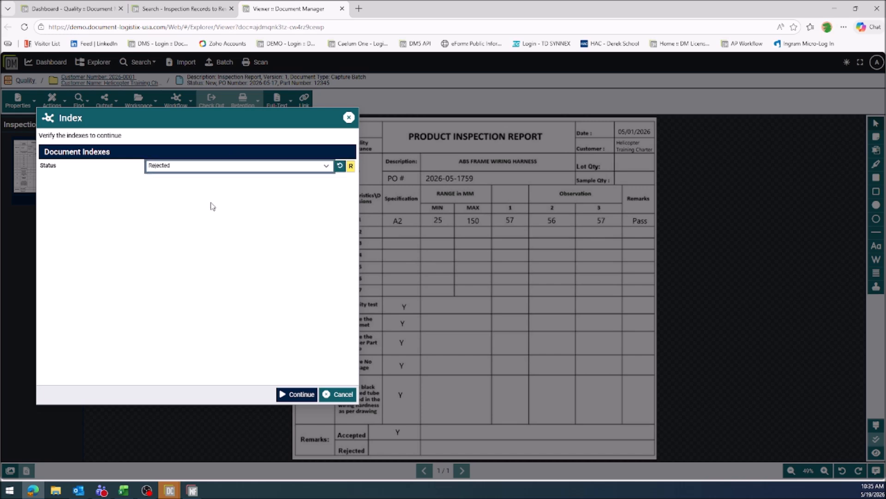
left_click(303, 395)
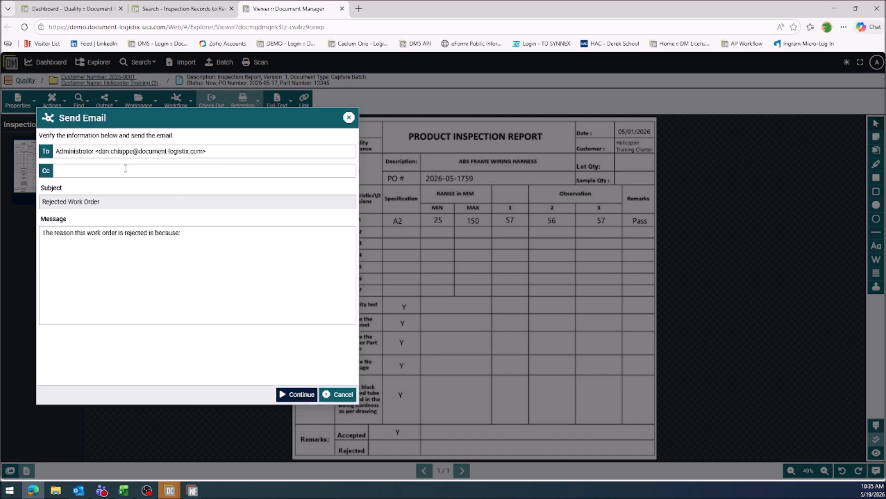
Complete the rejection email message with the reason "not enough information." and send it to the preset recipient.
left_click_drag(224, 151, 55, 151)
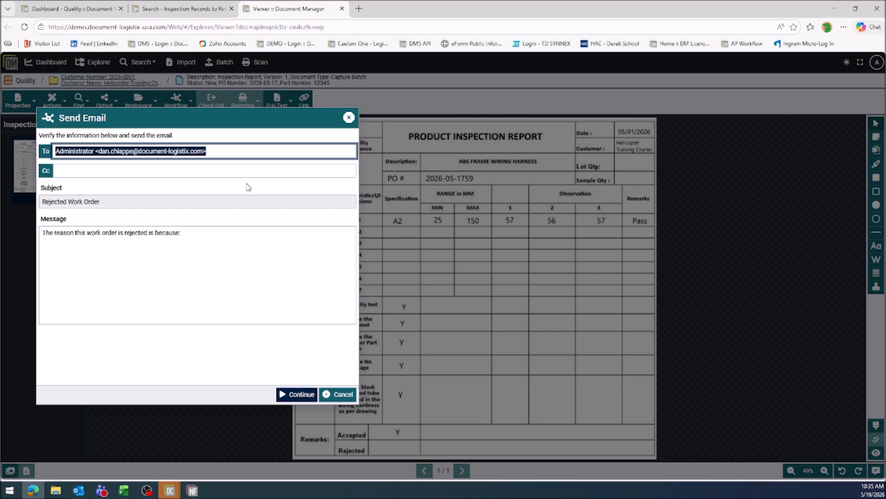
left_click(235, 242)
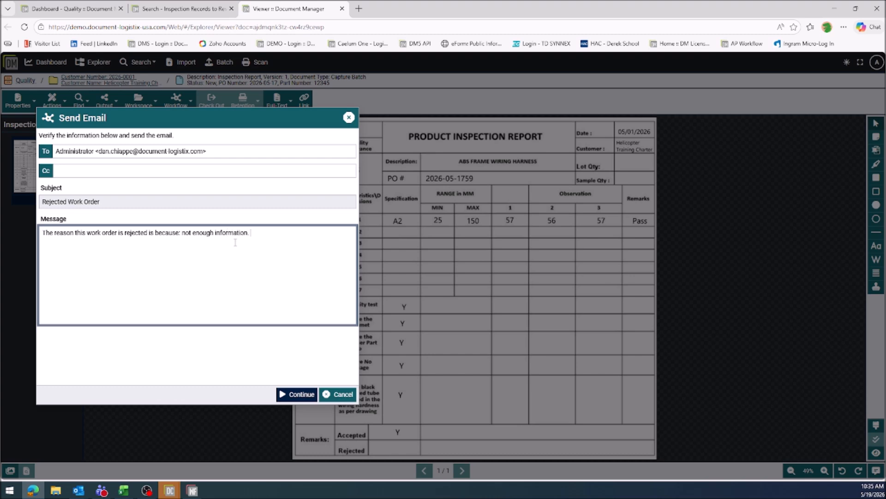
left_click(301, 395)
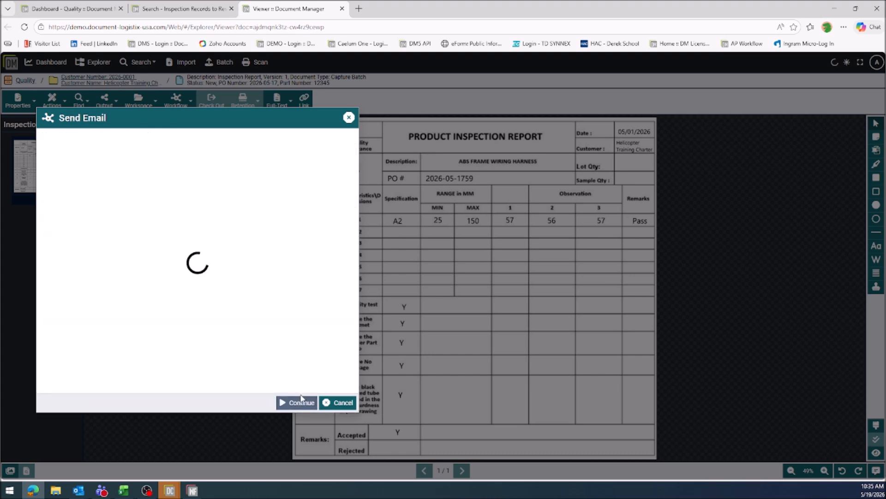
Complete the workflow's document note with the reason "not enough information." and review it in the document's notes.
left_click(198, 159)
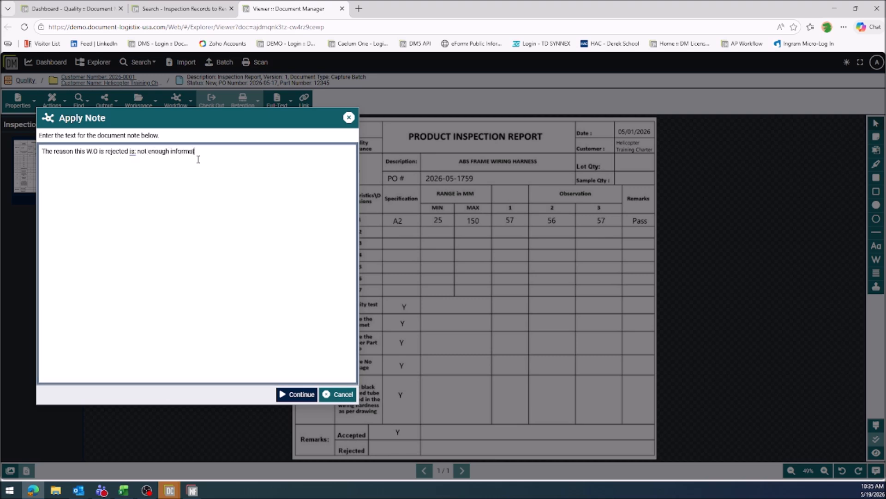
left_click(294, 395)
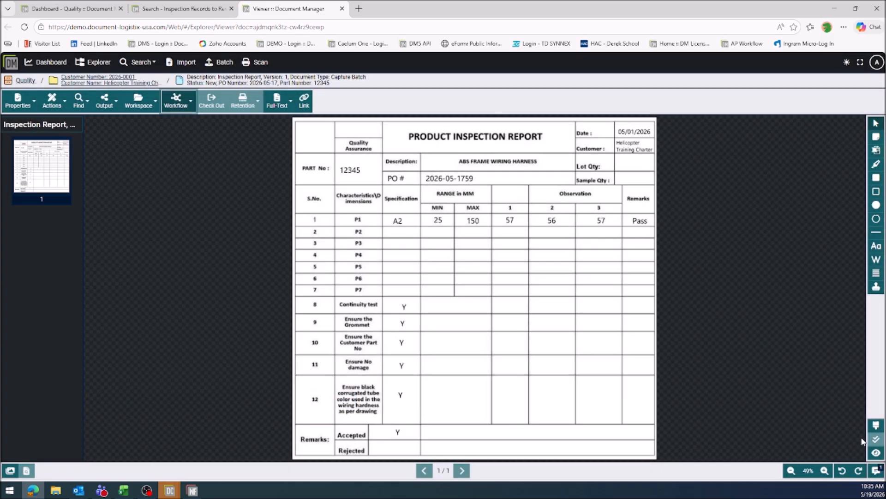
left_click(875, 470)
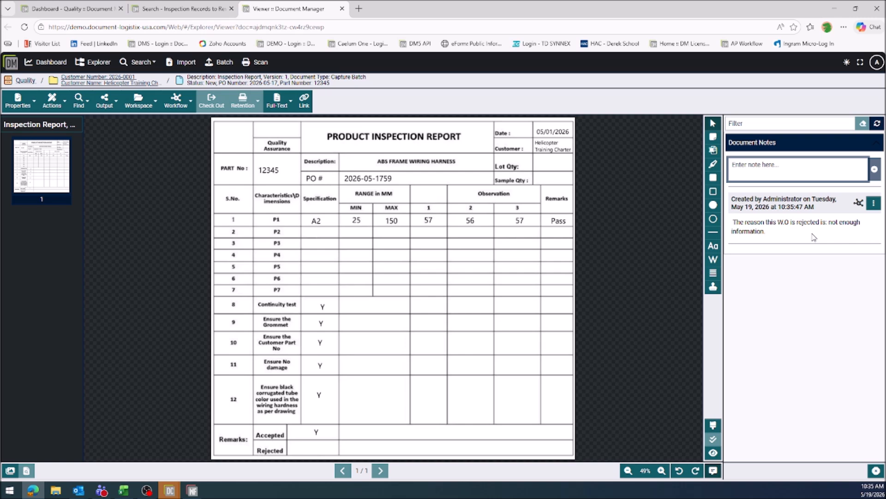
left_click(876, 470)
Log out of the administrator account and log in as Scanner Tech 1 with the account password.
left_click(876, 61)
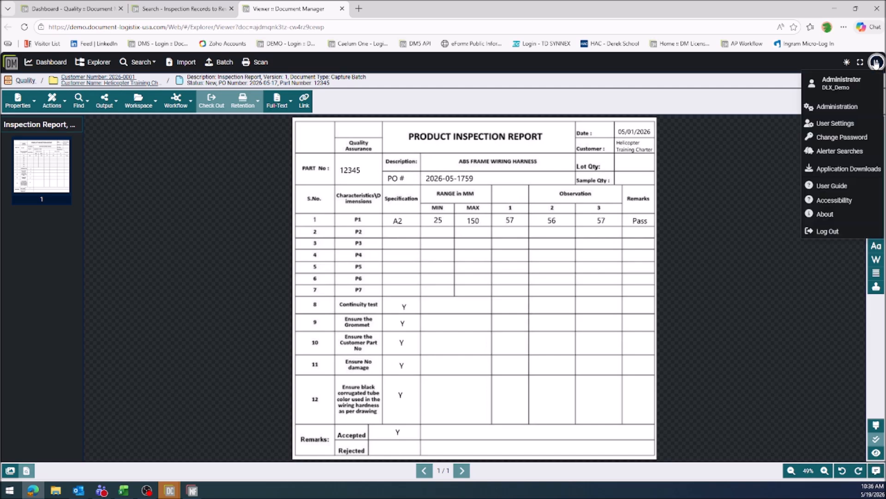
left_click(826, 230)
left_click(577, 286)
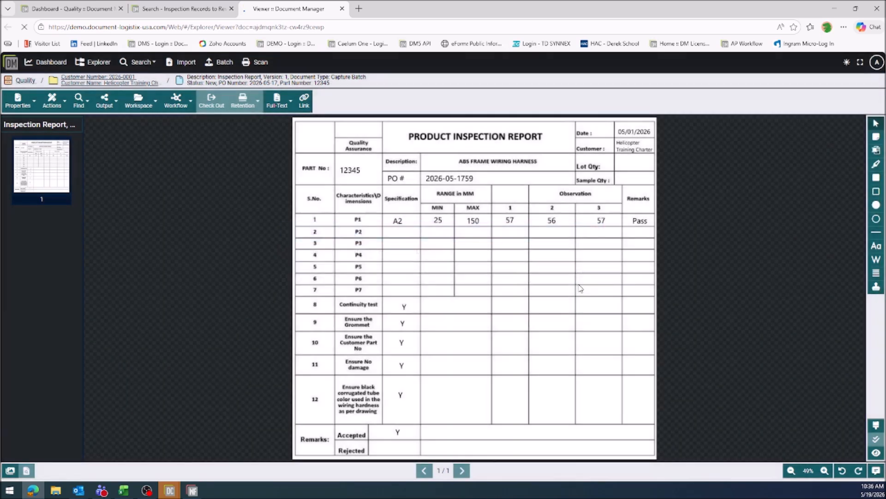
left_click(515, 210)
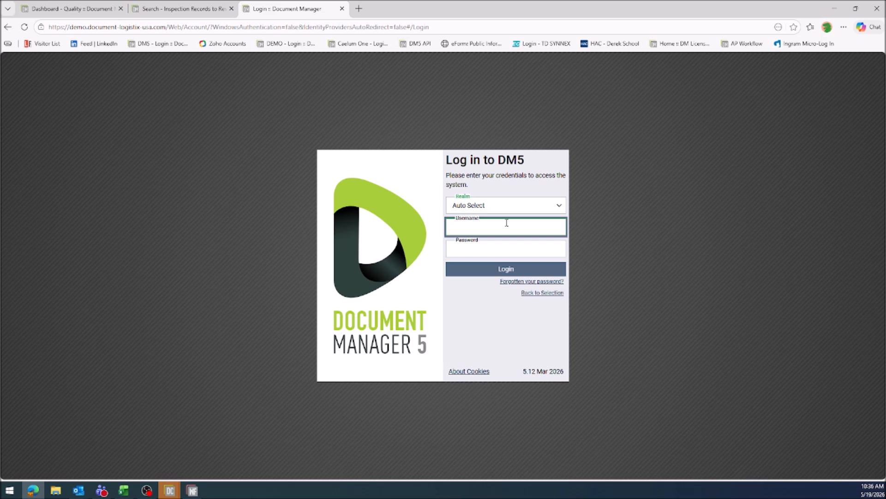
left_click(503, 222)
left_click(501, 247)
left_click(498, 253)
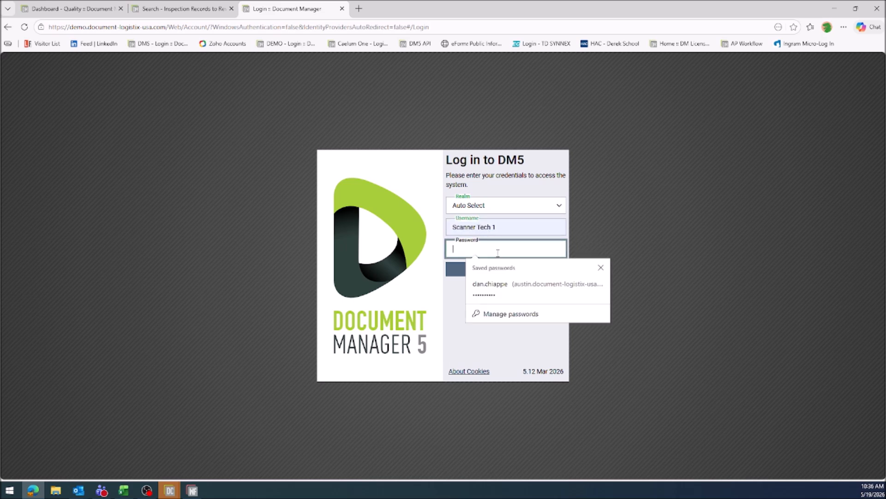
type("•")
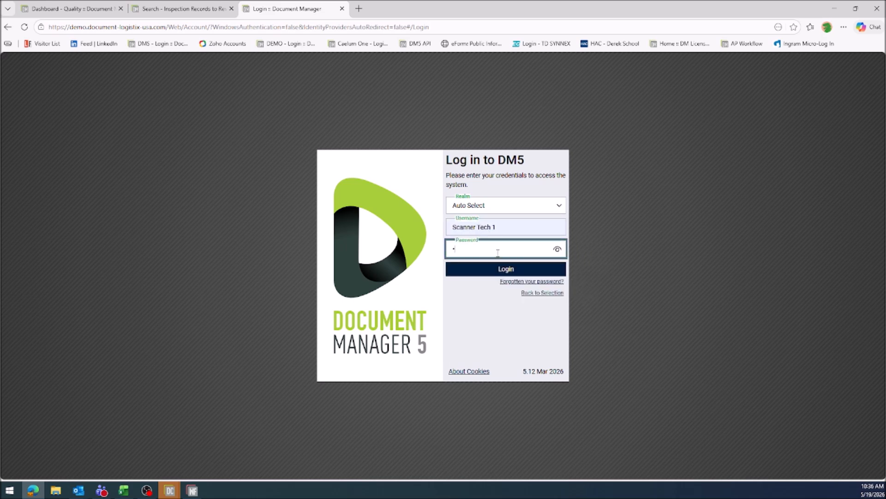
type("••••")
key("Return")
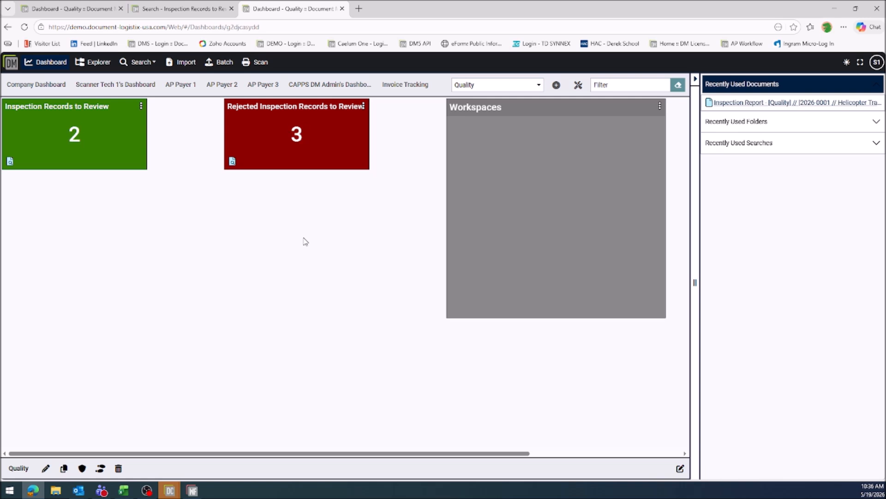
Open the Inspection Report from the Rejected Inspection Records to Review list and examine its document notes.
left_click(298, 141)
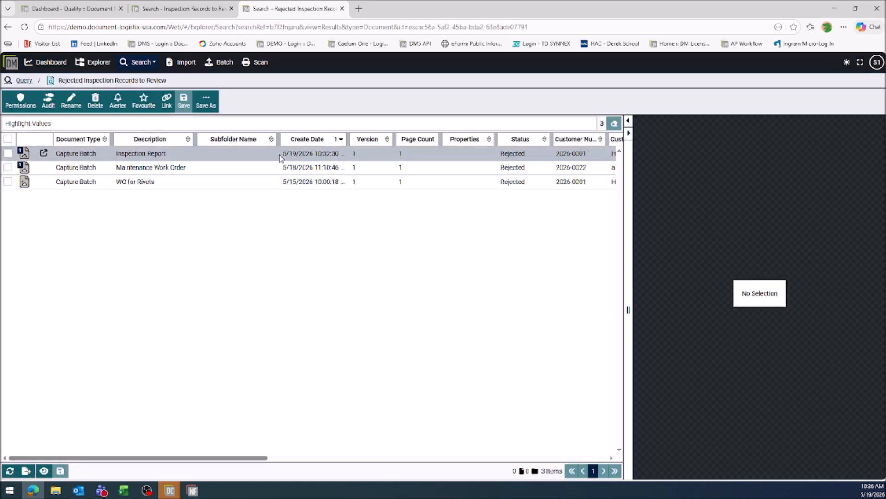
left_click(281, 158)
left_click(44, 153)
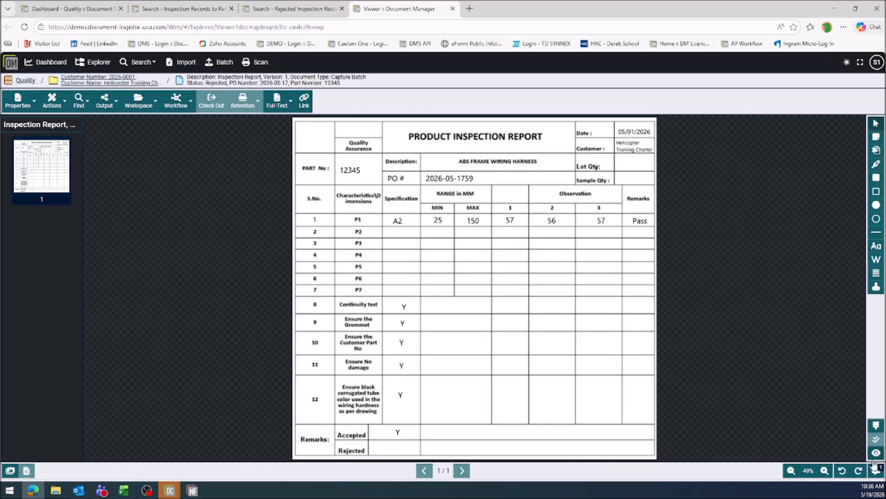
left_click(878, 471)
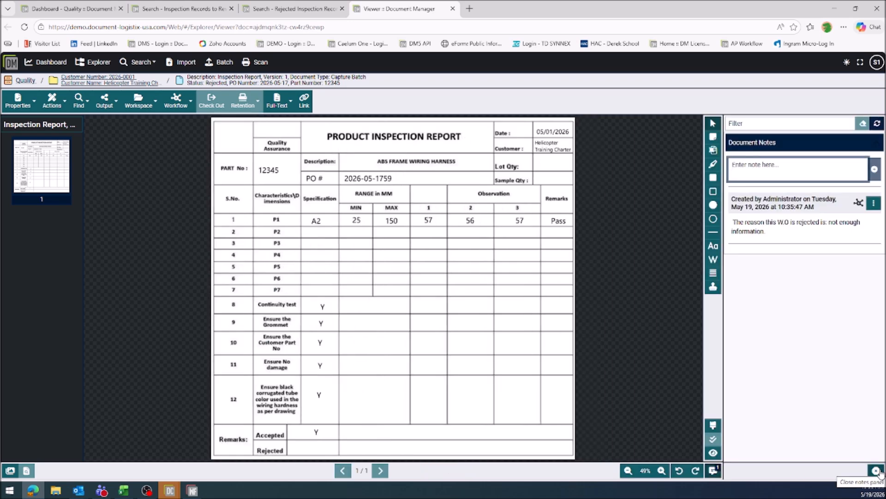
Log out of the scanner account and log back in as administrator, entering the account password.
left_click(876, 62)
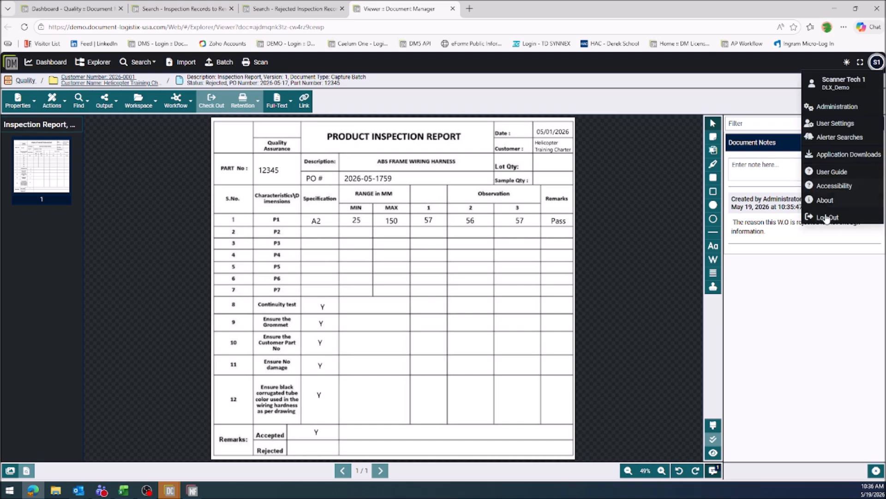
left_click(829, 219)
left_click(580, 284)
left_click(499, 240)
type("ad")
left_click(494, 262)
left_click(498, 249)
type("**")
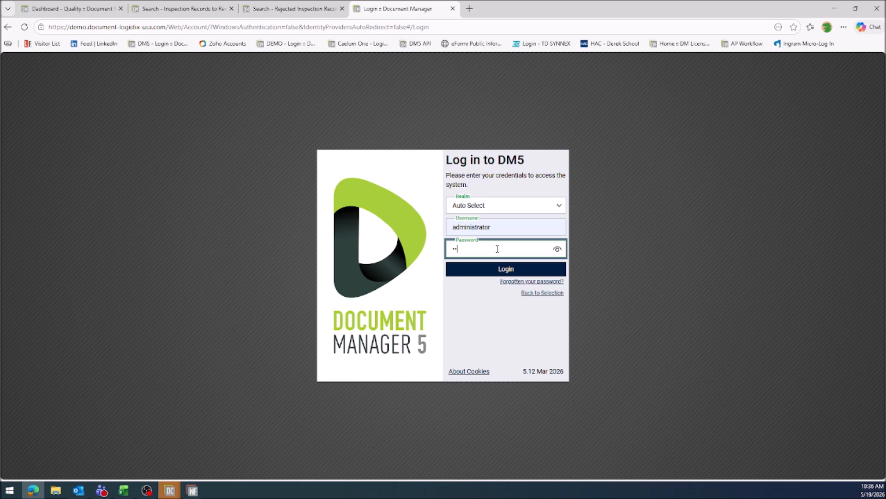
key("Return")
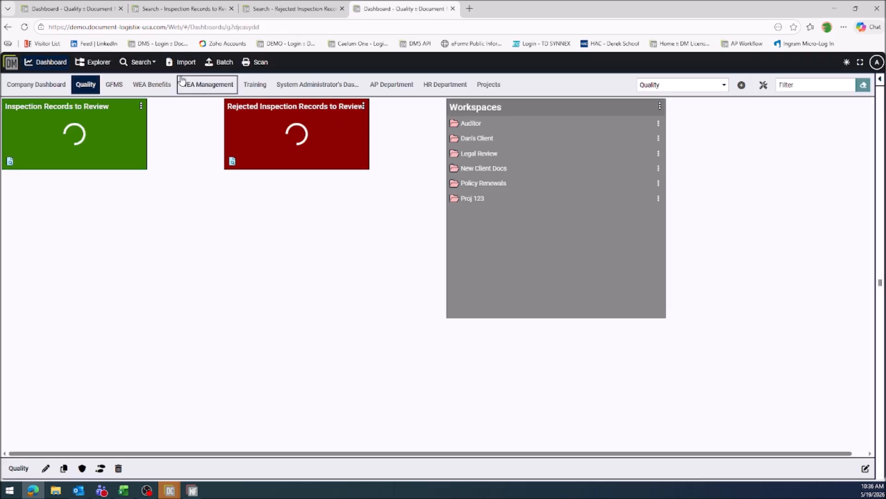
Run a document search in the Quality drawer for Part Number containing 12345.
left_click(132, 63)
left_click(138, 74)
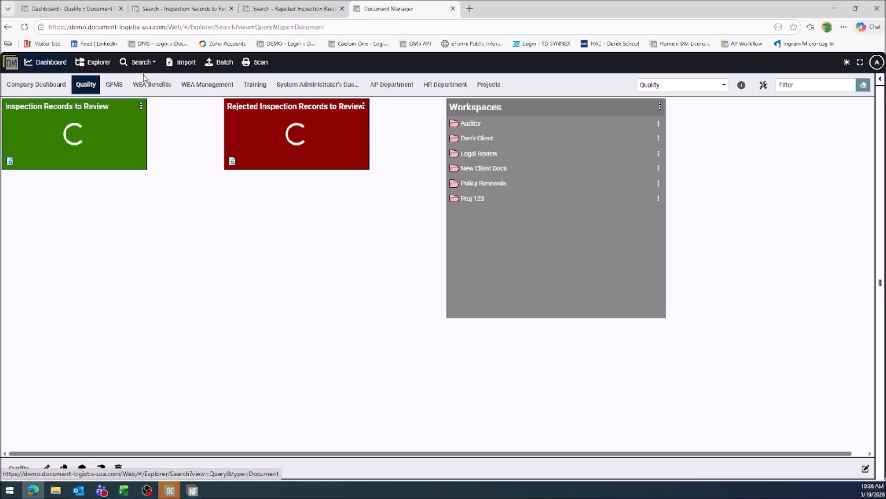
left_click(91, 177)
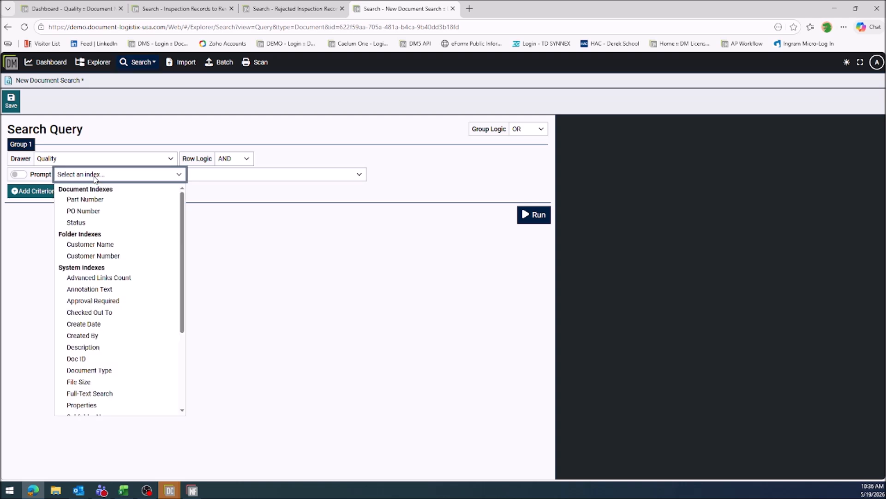
left_click(115, 199)
left_click(400, 176)
left_click(350, 180)
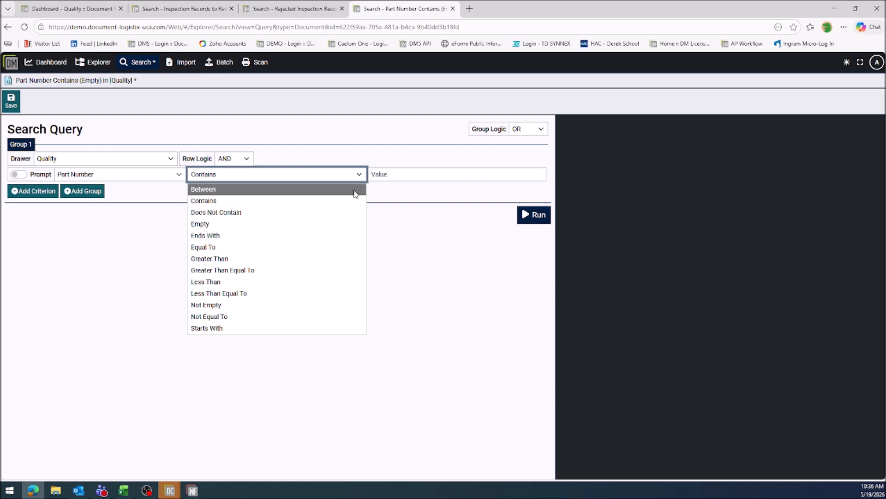
left_click(390, 184)
left_click(392, 176)
type("12345")
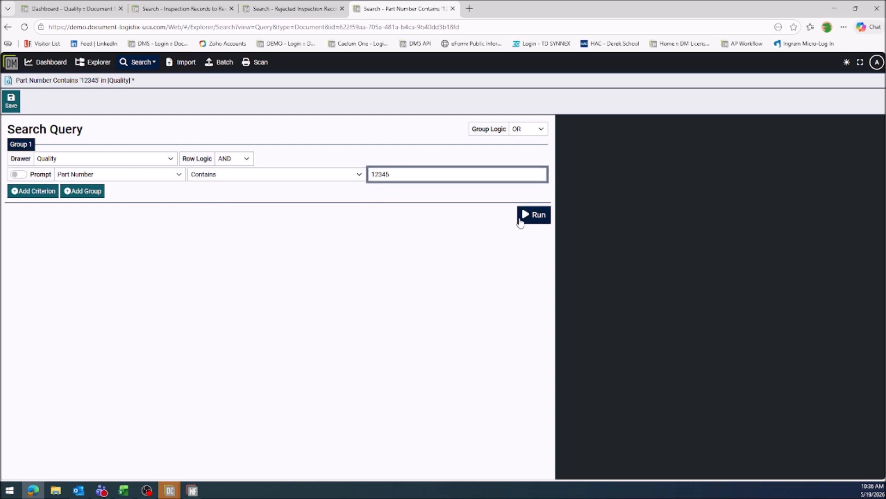
left_click(525, 217)
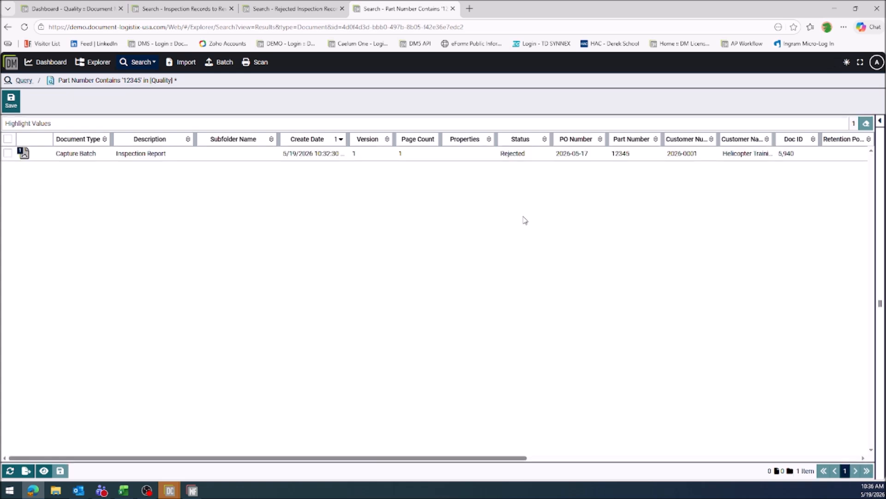
Add the found Inspection Report to the Auditor workspace and open that workspace from the dashboard.
left_click(244, 157)
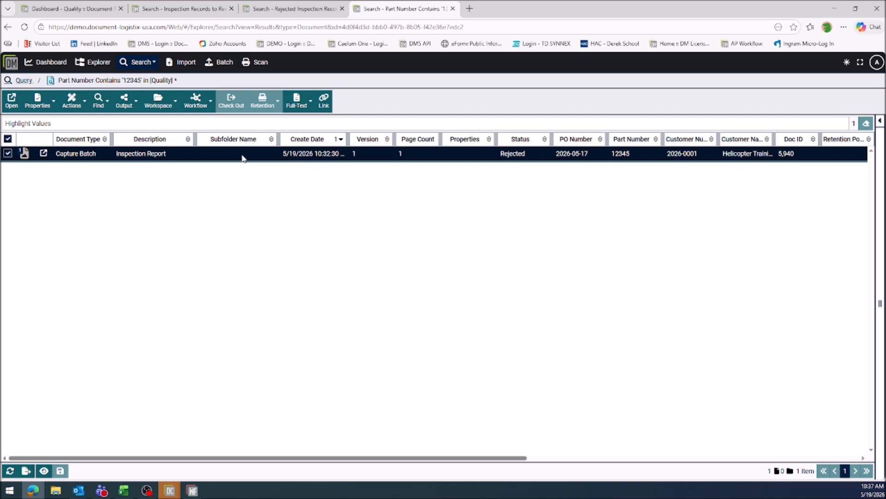
left_click(170, 105)
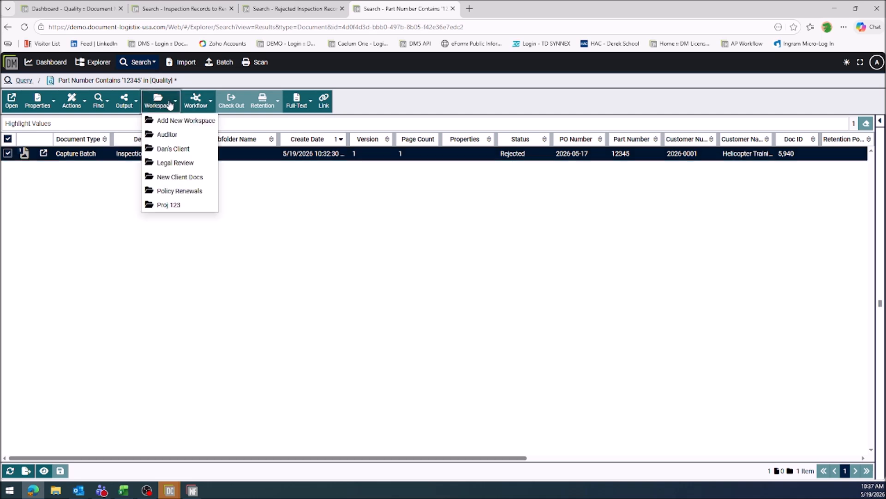
left_click(179, 135)
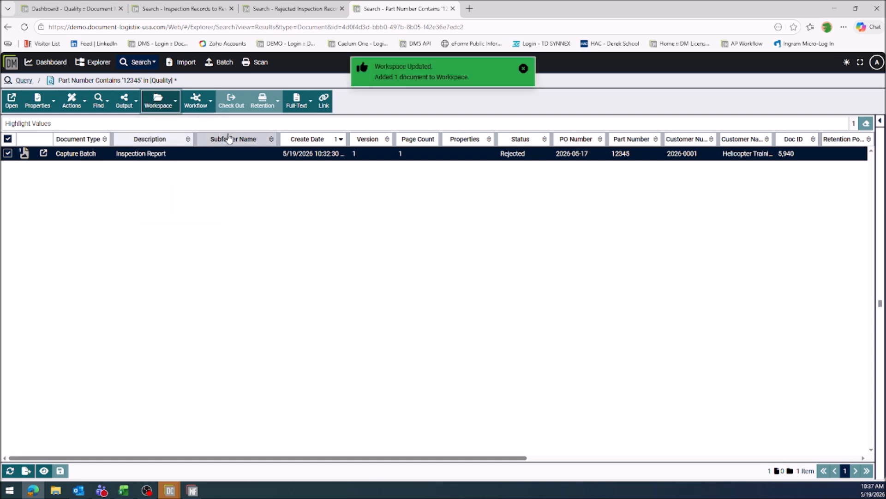
left_click(51, 65)
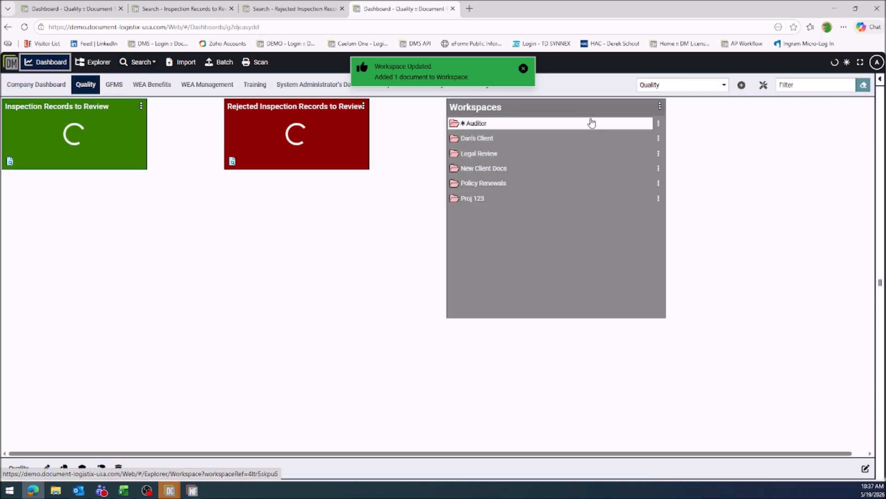
left_click(482, 123)
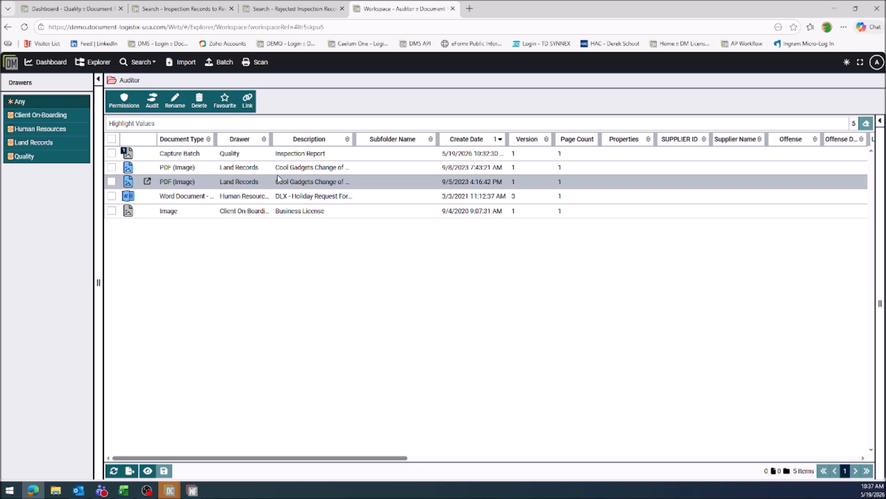
Open the Helicopter Training Charter folder in the Quality drawer and start generating a link for the rejected WO for Rivets document.
left_click(95, 61)
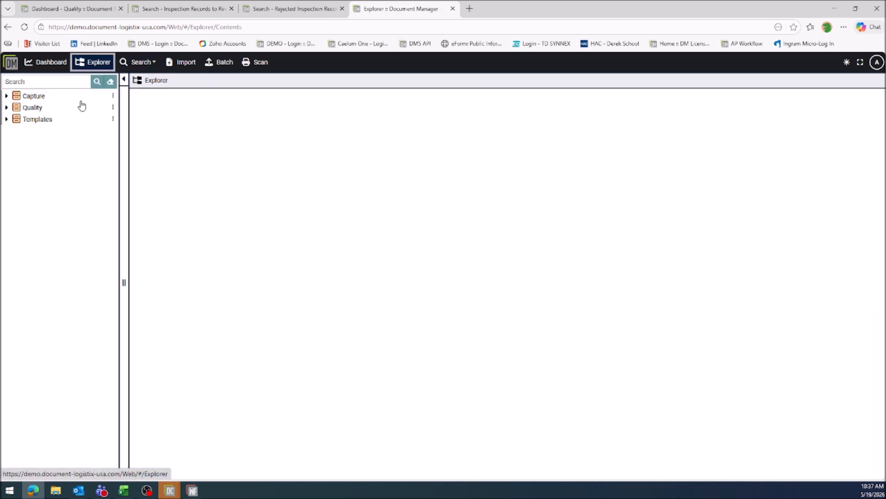
left_click(41, 104)
left_click(227, 153)
double_click(227, 153)
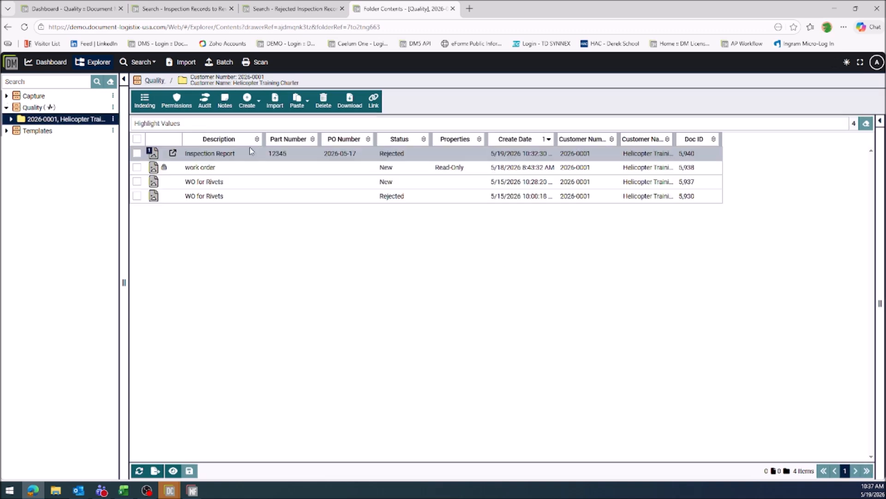
left_click(258, 197)
left_click(453, 100)
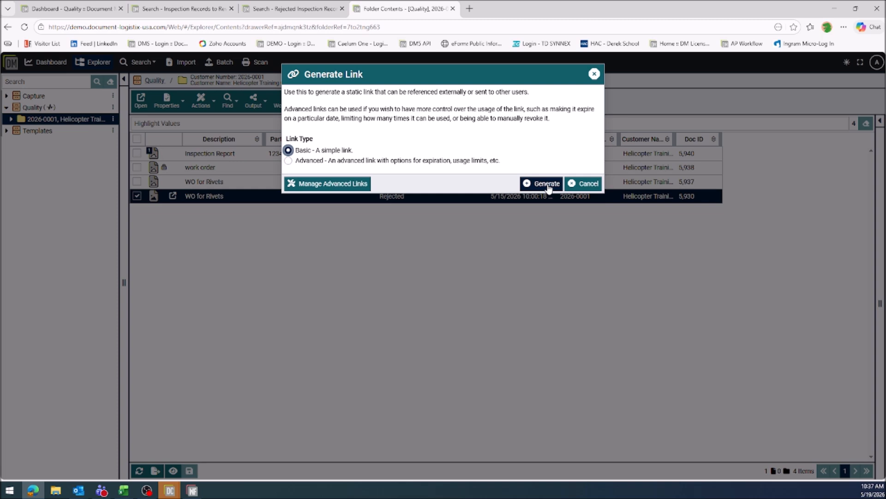
Make the link Advanced with a usage limit of 2 and an expiration of 1 Day.
left_click(425, 163)
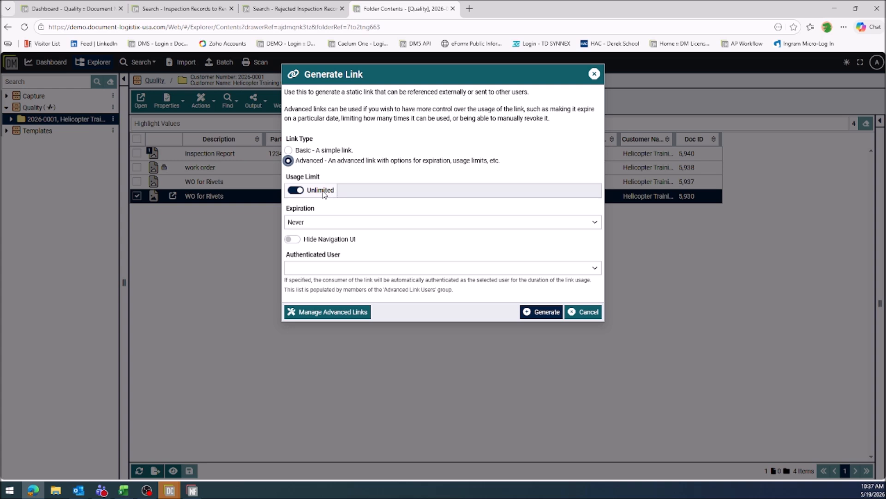
left_click(295, 190)
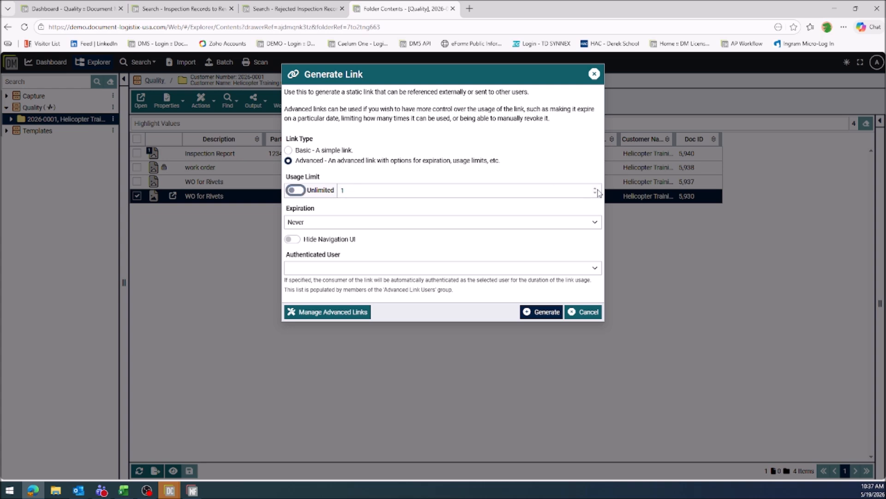
left_click(595, 188)
left_click(595, 188)
left_click(595, 188)
left_click(595, 188)
left_click(594, 188)
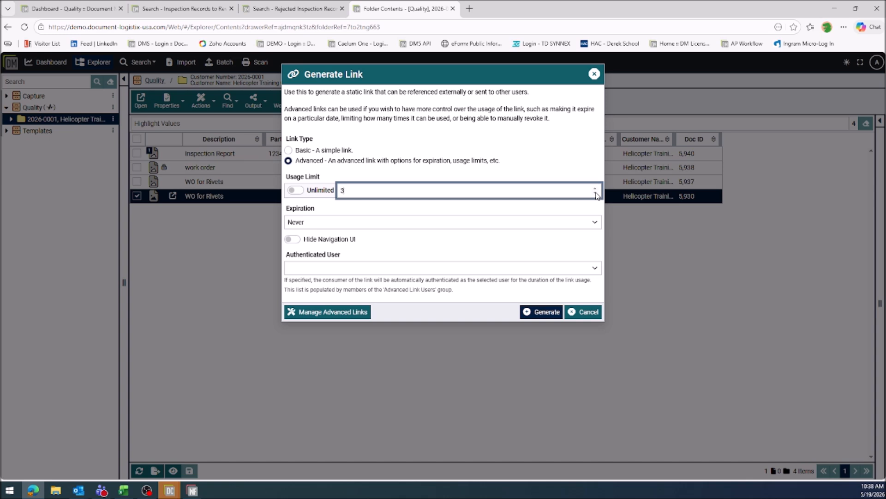
left_click(572, 223)
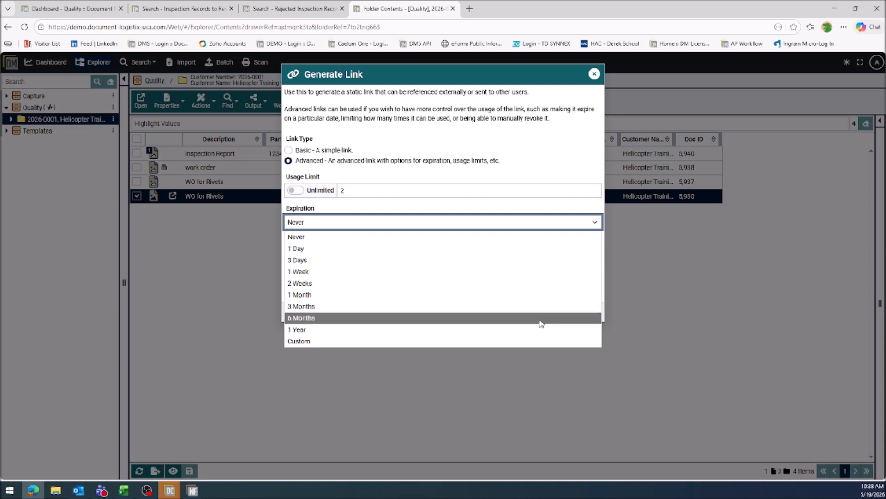
left_click(499, 250)
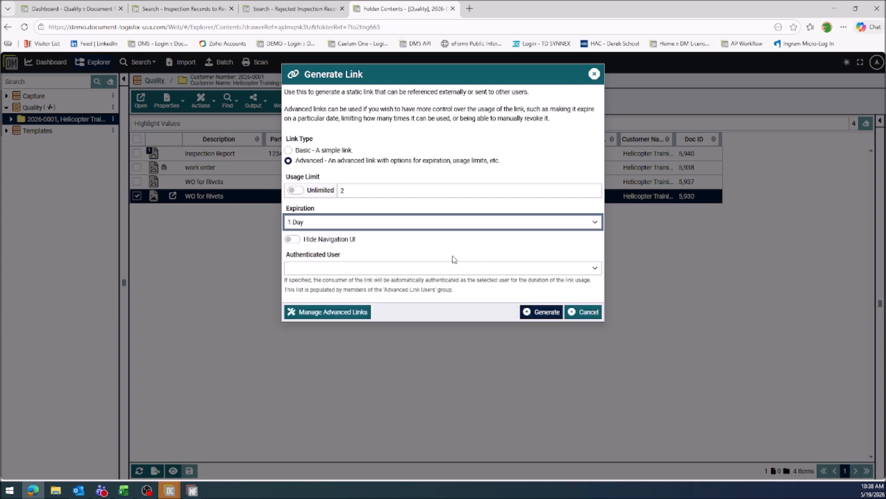
Hide the navigation UI, assign an advanced link user as authenticated user, then generate the link and copy it.
left_click(296, 239)
left_click(337, 270)
left_click(344, 304)
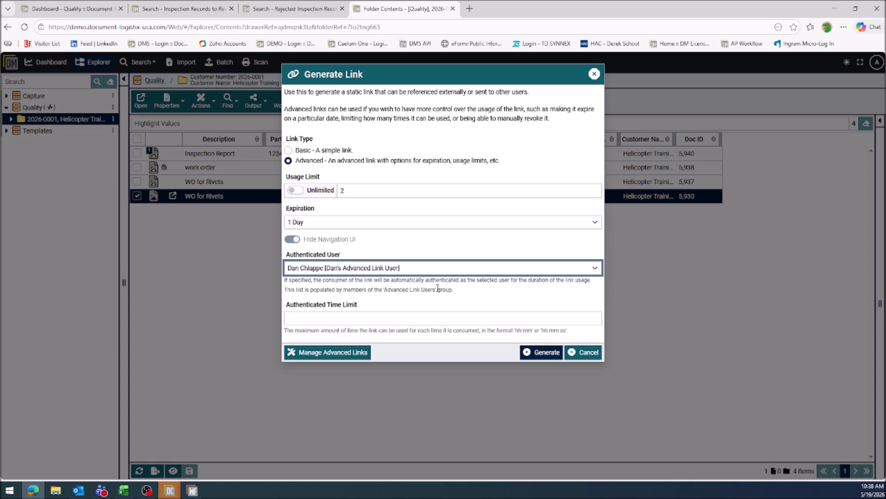
left_click(538, 355)
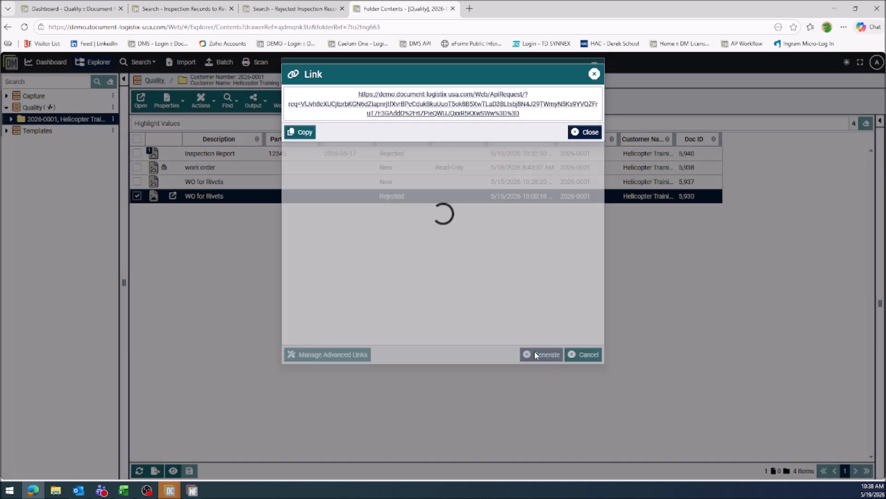
left_click(308, 134)
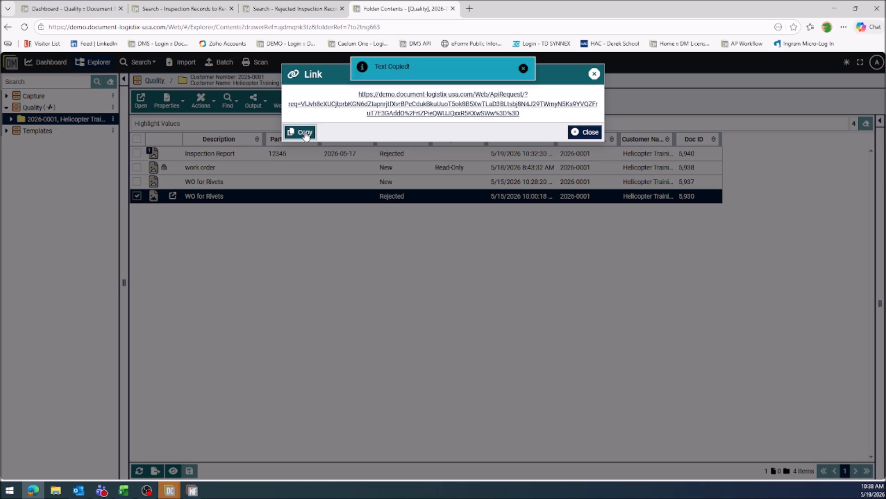
Open the copied link in a new browser tab and check the output options for the shared document.
left_click(470, 9)
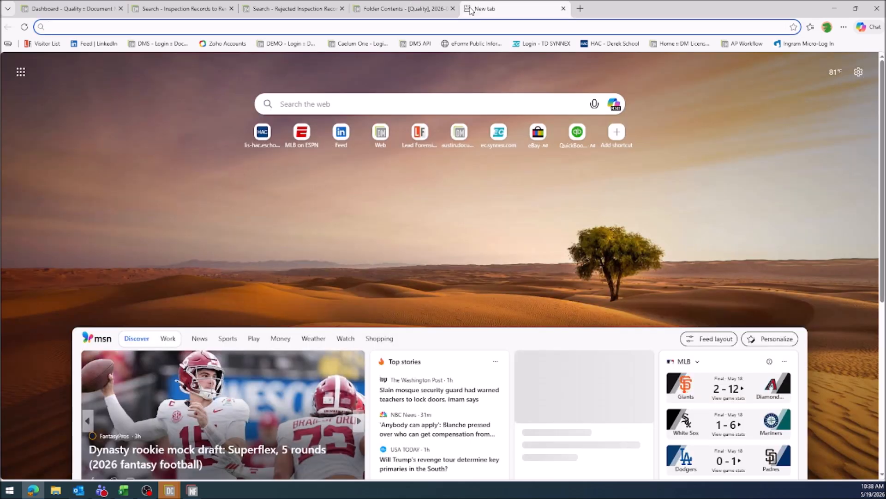
key("ctrl+v")
key("Return")
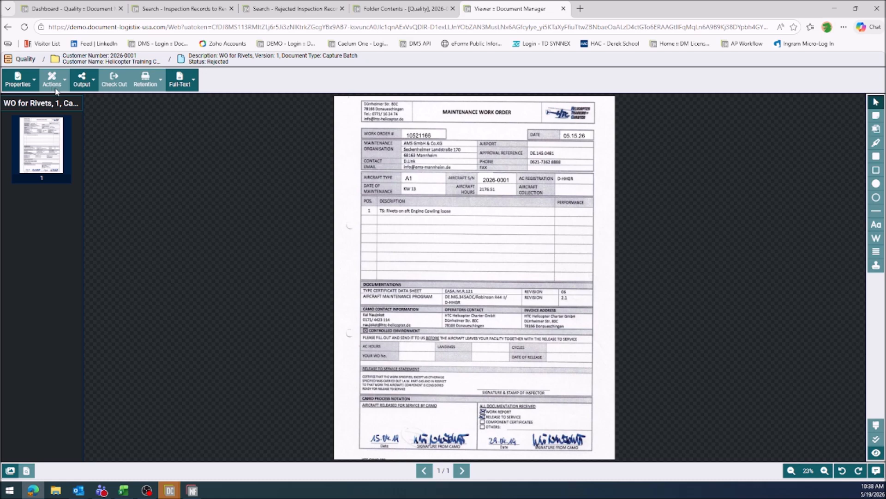
left_click(85, 82)
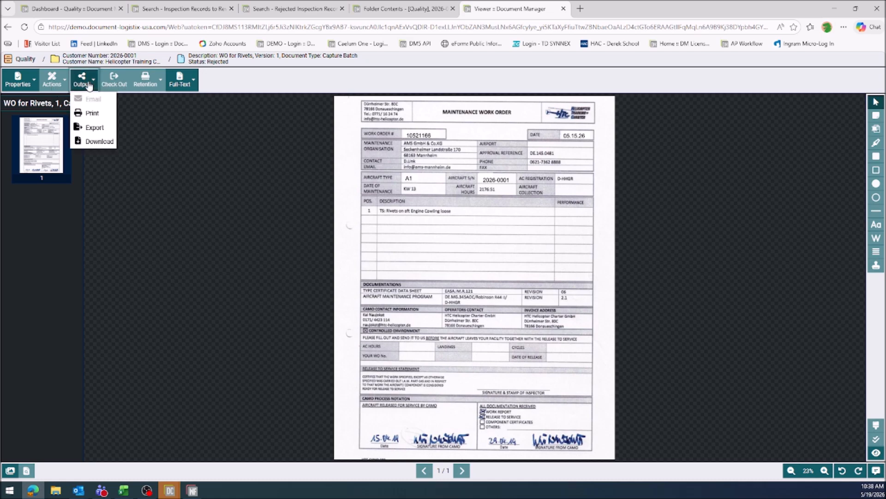